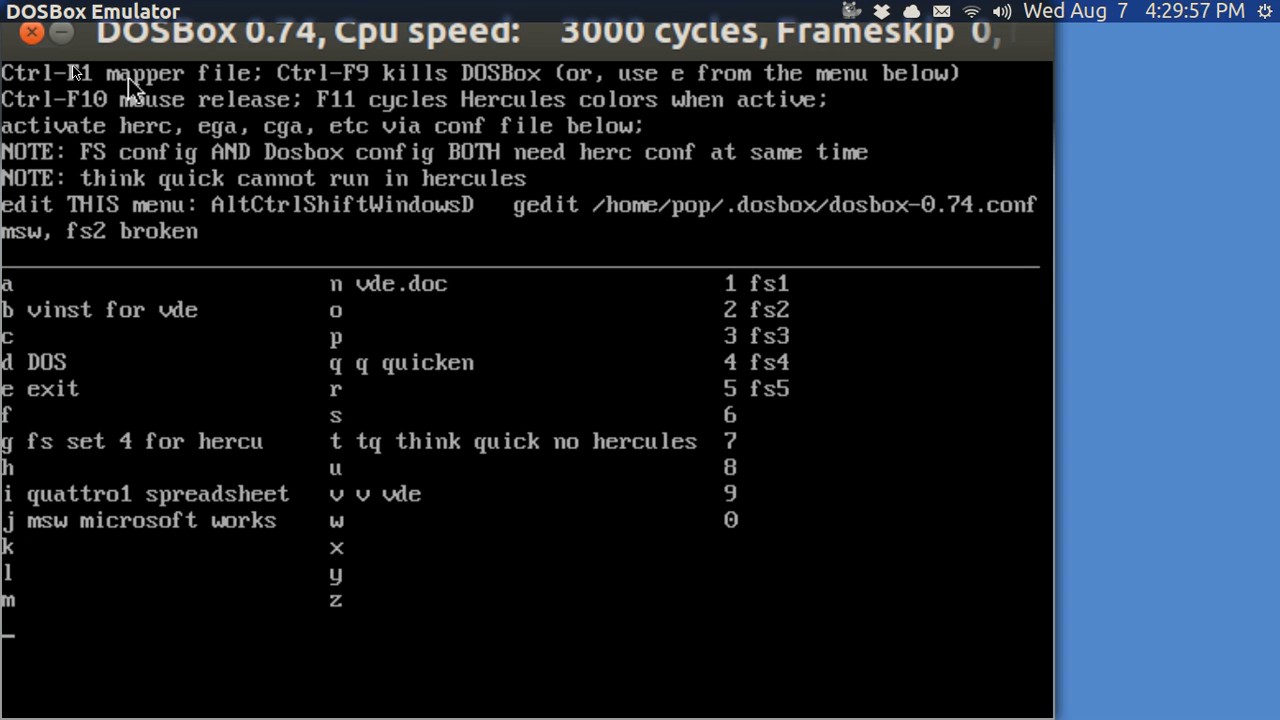
# Open DOSBox's keymapper over the startup menu with Ctrl+F1
pyautogui.hotkey('ctrl', 'F1')
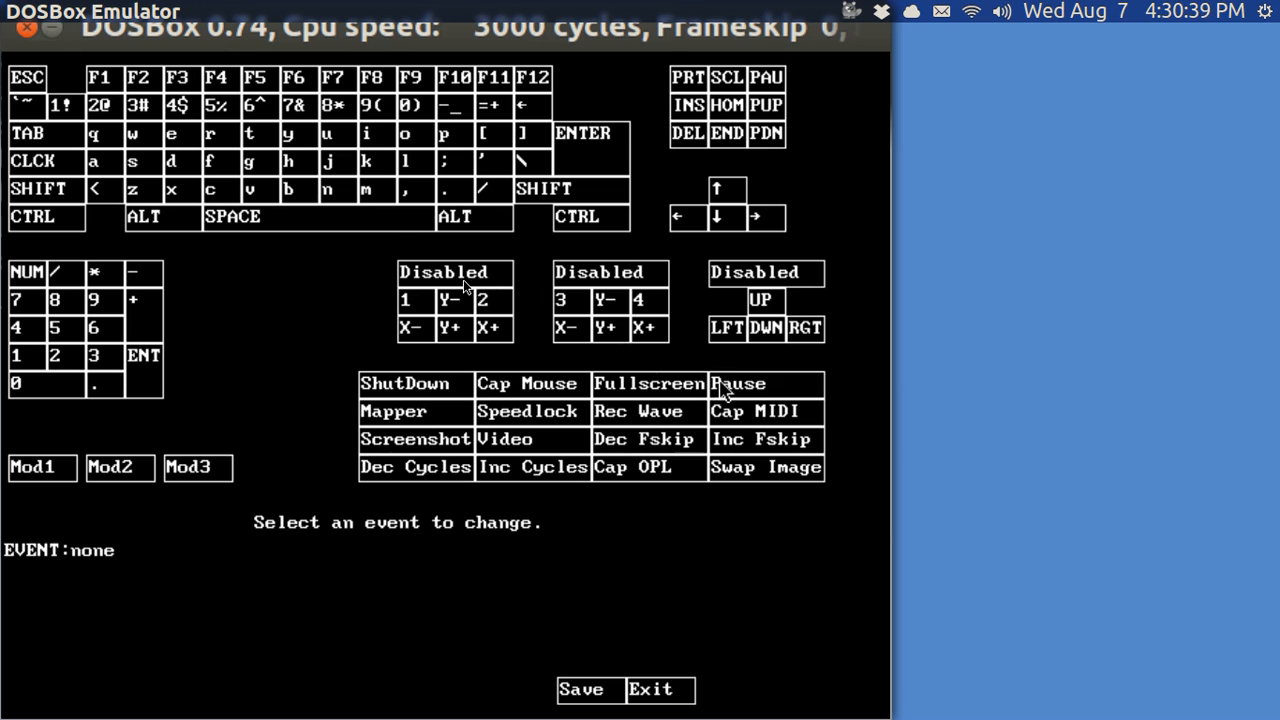
# Select the jaxis_0_3+ (Y+) event in the keymapper's second joystick block
pyautogui.click(606, 330)
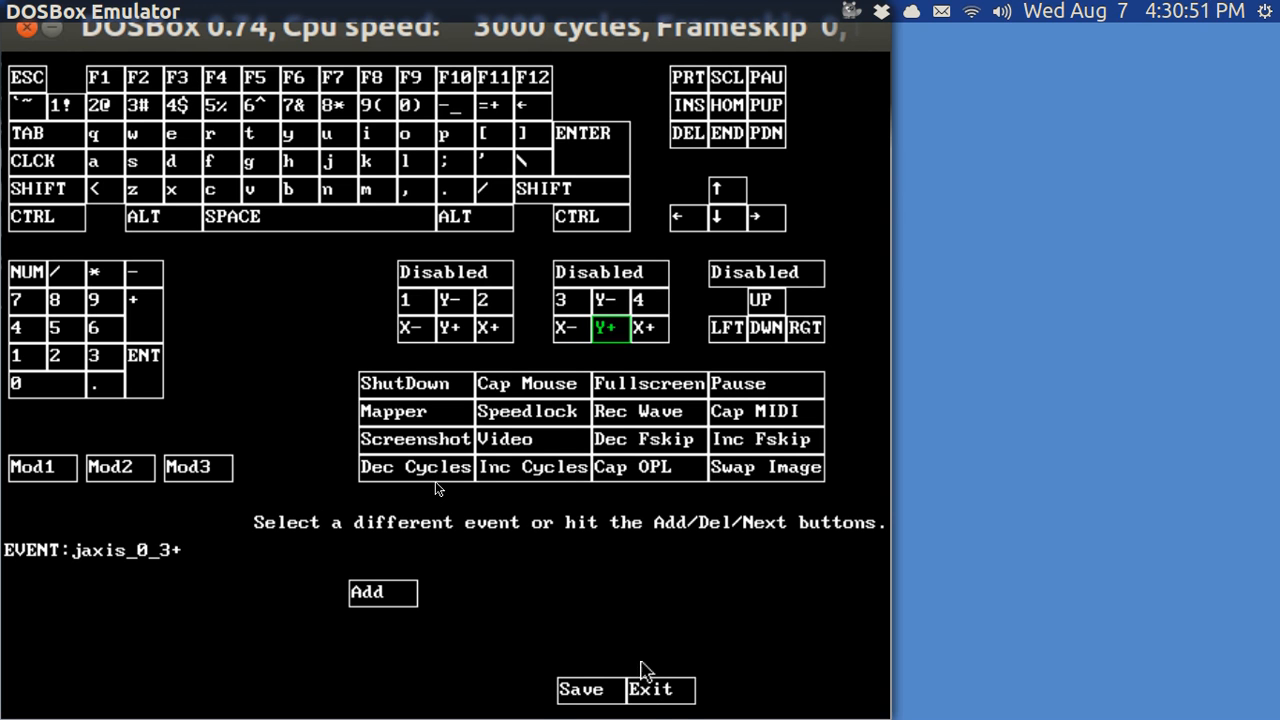
# Exit the keymapper back to the startup menu listing vde, quicken and quattro1
pyautogui.click(650, 689)
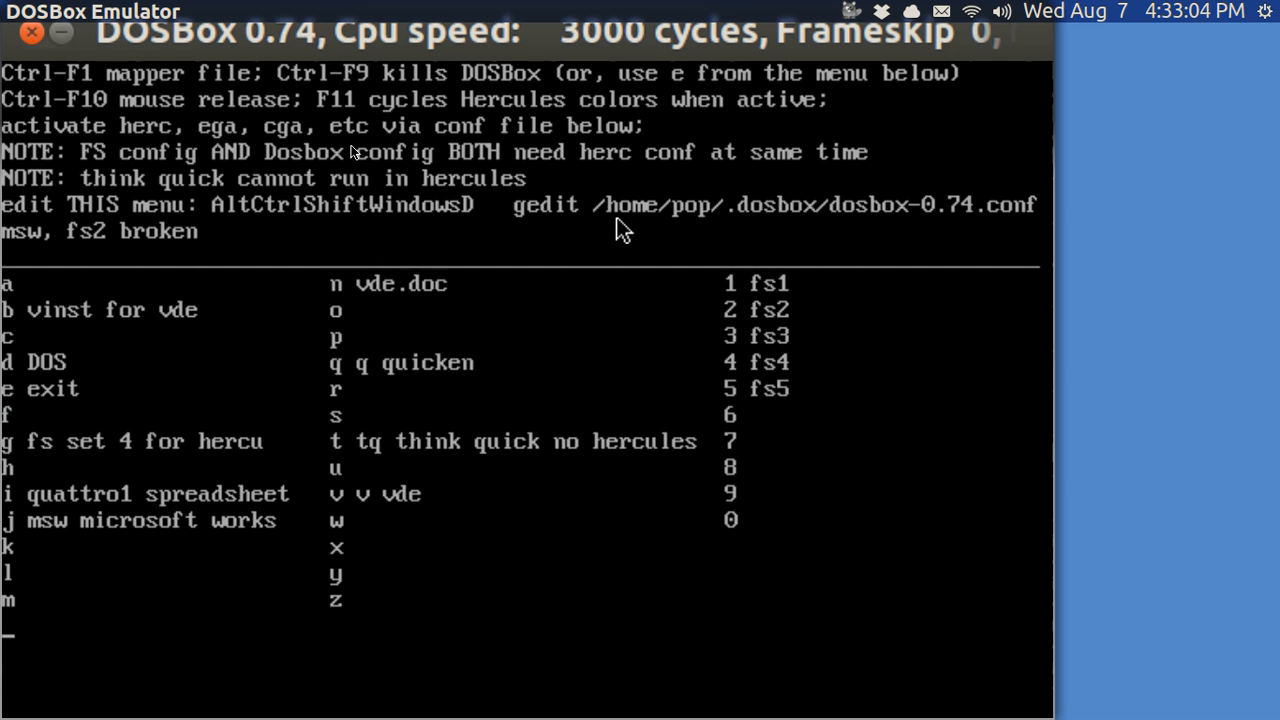
# Open dosbox-0.74.conf in gedit and move up to its [autoexec] section
pyautogui.press('ctrl+alt+shift+super+d')
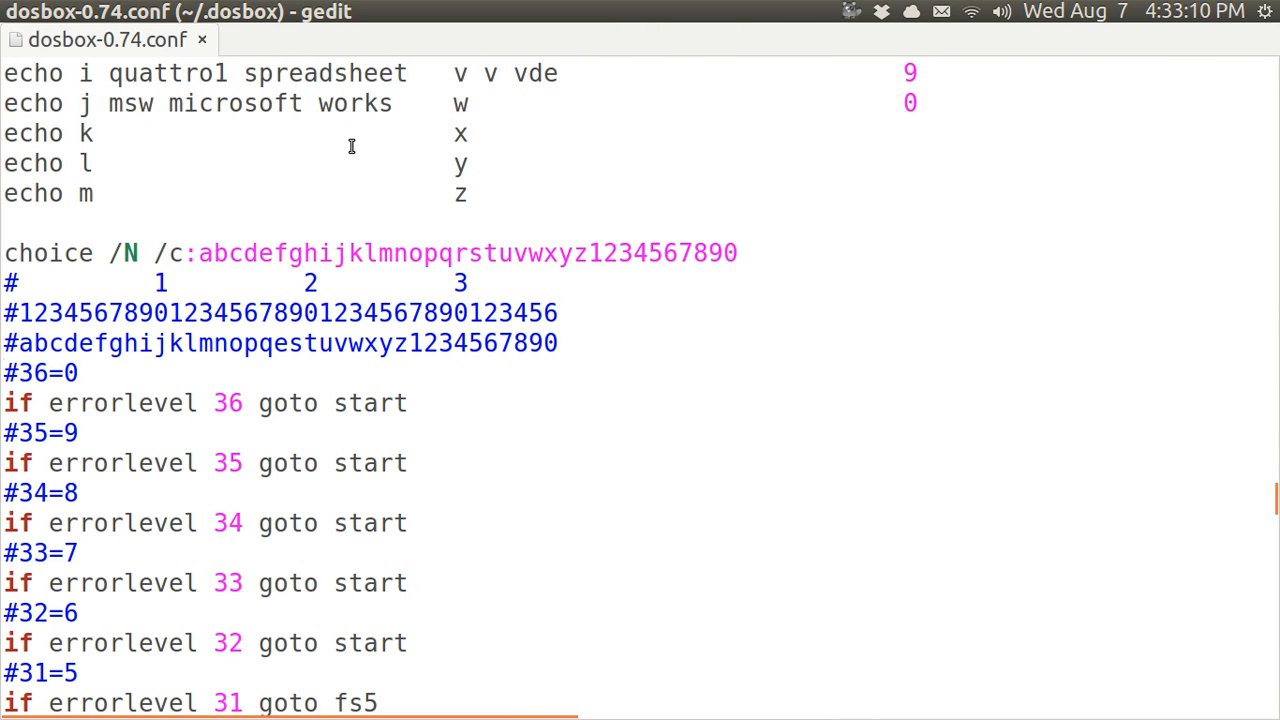
pyautogui.press('Up')
pyautogui.press('Up')
pyautogui.press('Up')
pyautogui.press('Up')
pyautogui.press('Up')
pyautogui.press('Up')
pyautogui.press('Up')
pyautogui.press('Up')
pyautogui.press('Up')
pyautogui.press('Up')
pyautogui.press('Up')
pyautogui.press('Up')
pyautogui.press('Up')
pyautogui.press('Up')
pyautogui.press('Up')
pyautogui.press('Up')
pyautogui.press('Up')
pyautogui.press('Up')
pyautogui.press('Up')
pyautogui.press('Up')
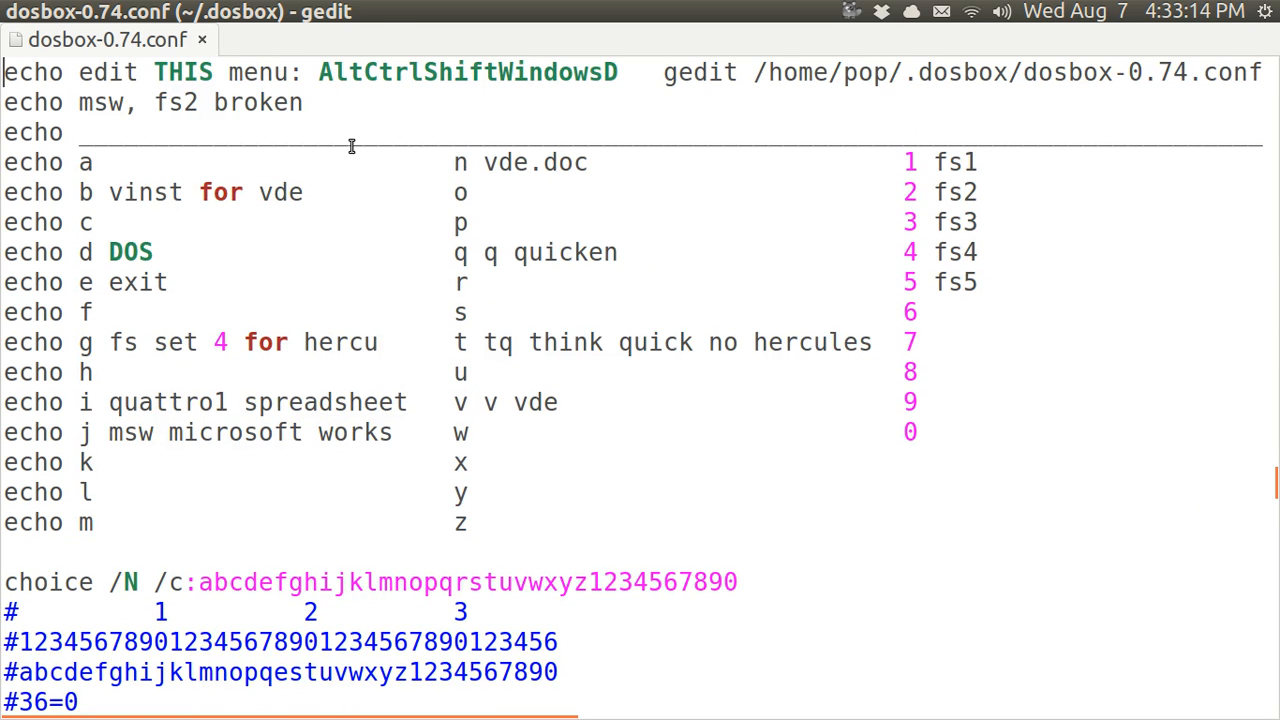
pyautogui.press('Up')
pyautogui.press('Up')
pyautogui.press('Up')
pyautogui.press('Up')
pyautogui.press('Up')
pyautogui.press('Up')
pyautogui.press('Up')
pyautogui.press('Up')
pyautogui.press('Up')
pyautogui.press('Up')
pyautogui.press('Up')
pyautogui.press('Up')
pyautogui.press('Up')
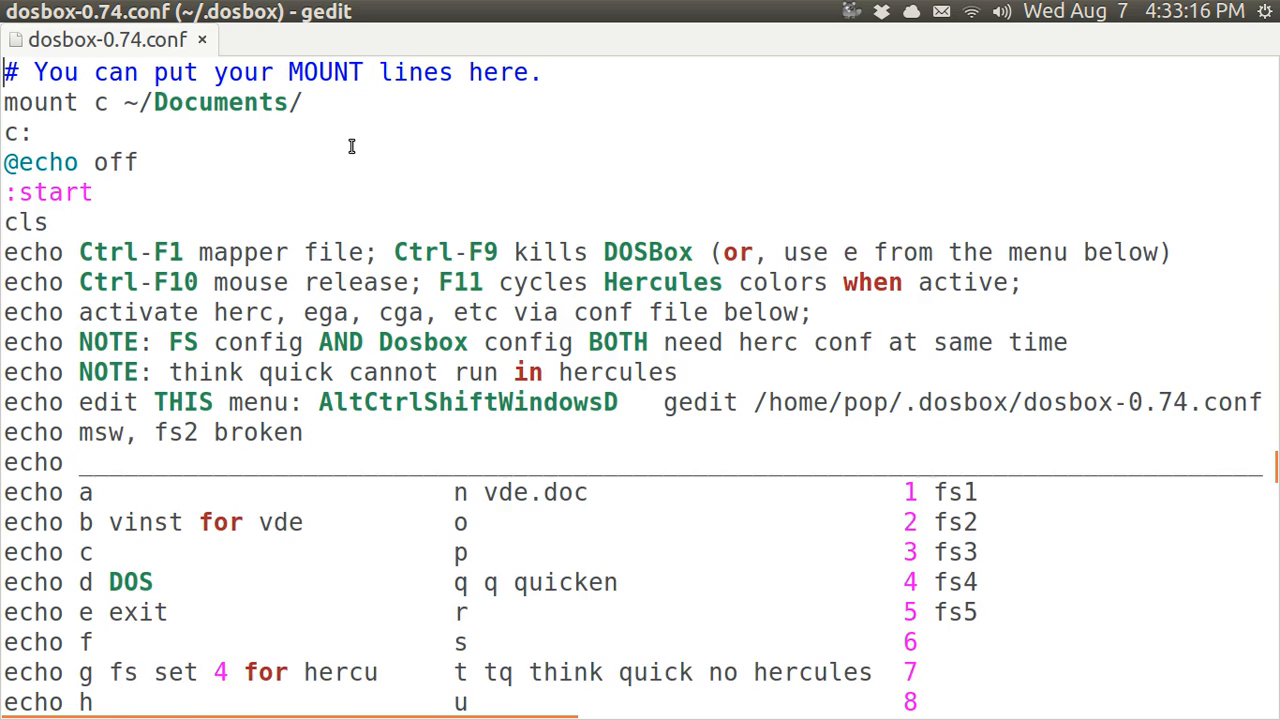
pyautogui.press('Up')
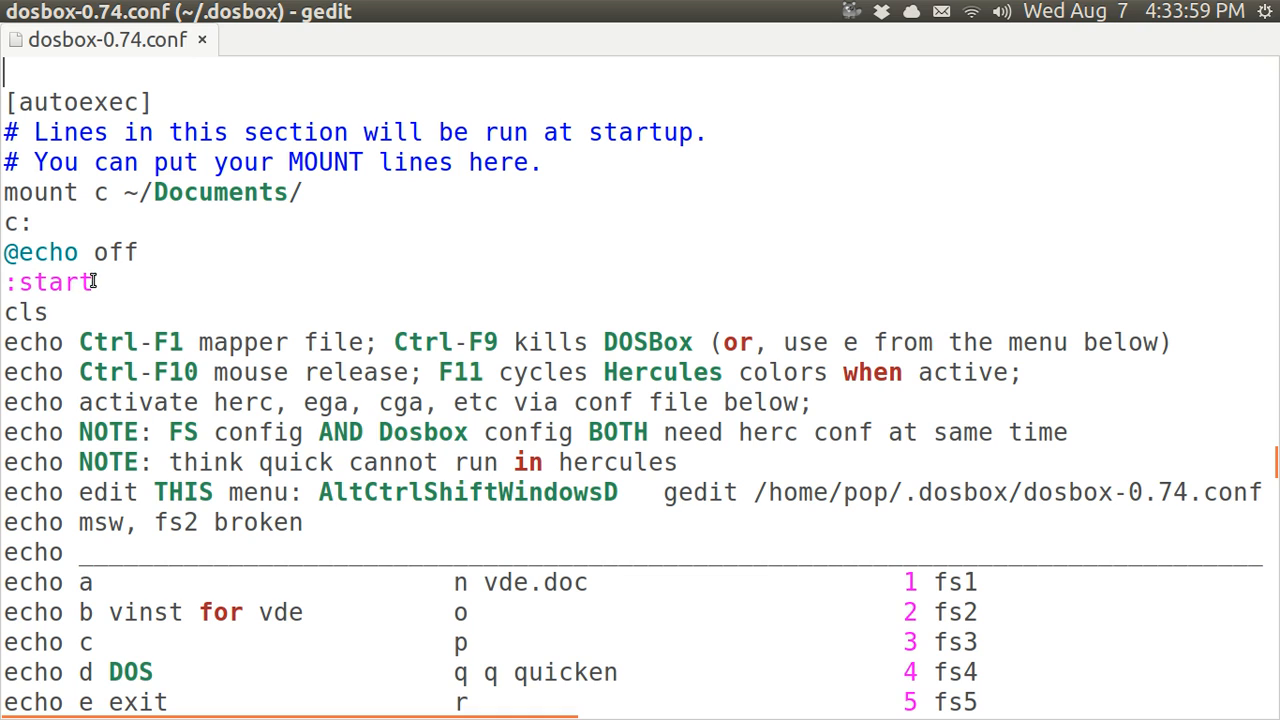
# Label the echo k and echo l lines '- FS4' and '= FS5' under the 0 column
pyautogui.click(74, 343)
pyautogui.press('Down')
pyautogui.press('Down')
pyautogui.press('Down')
pyautogui.press('Down')
pyautogui.press('Down')
pyautogui.press('Down')
pyautogui.press('Down')
pyautogui.press('Down')
pyautogui.press('Down')
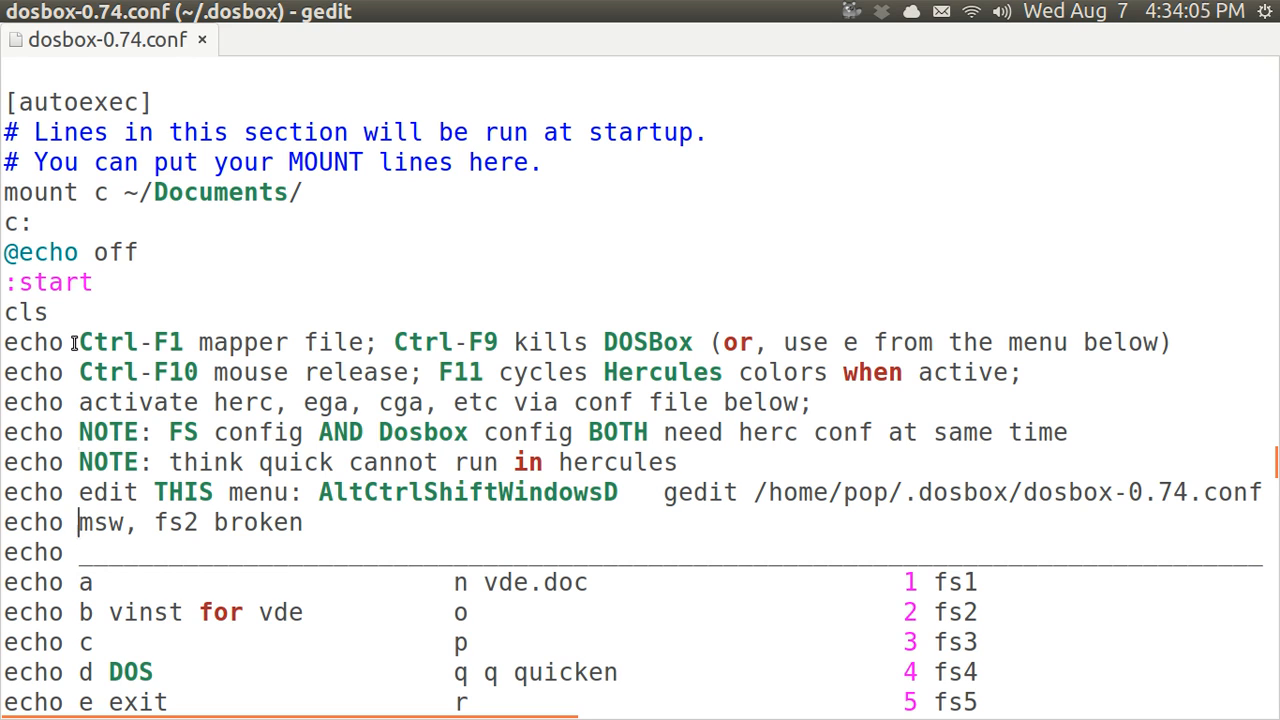
pyautogui.press('Down')
pyautogui.press('Down')
pyautogui.press('Down')
pyautogui.press('Down')
pyautogui.press('Down')
pyautogui.press('Down')
pyautogui.press('Down')
pyautogui.press('Down')
pyautogui.press('Down')
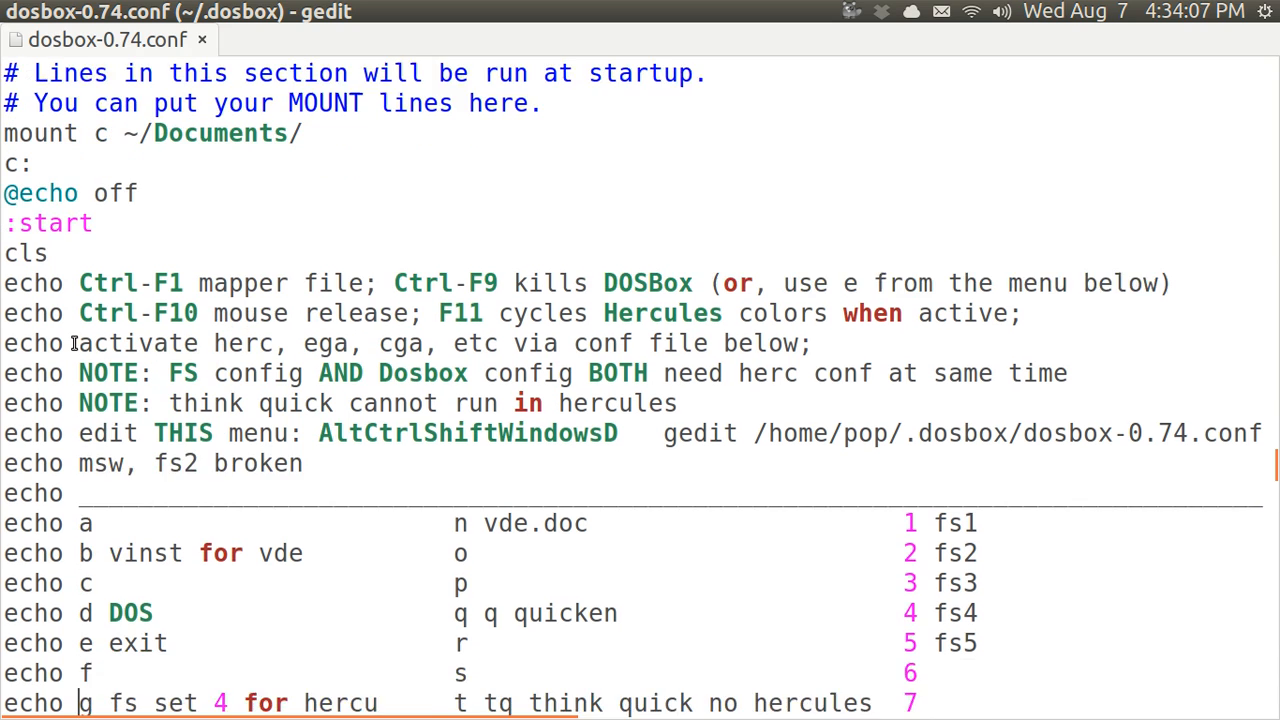
pyautogui.press('Down')
pyautogui.press('Down')
pyautogui.press('Down')
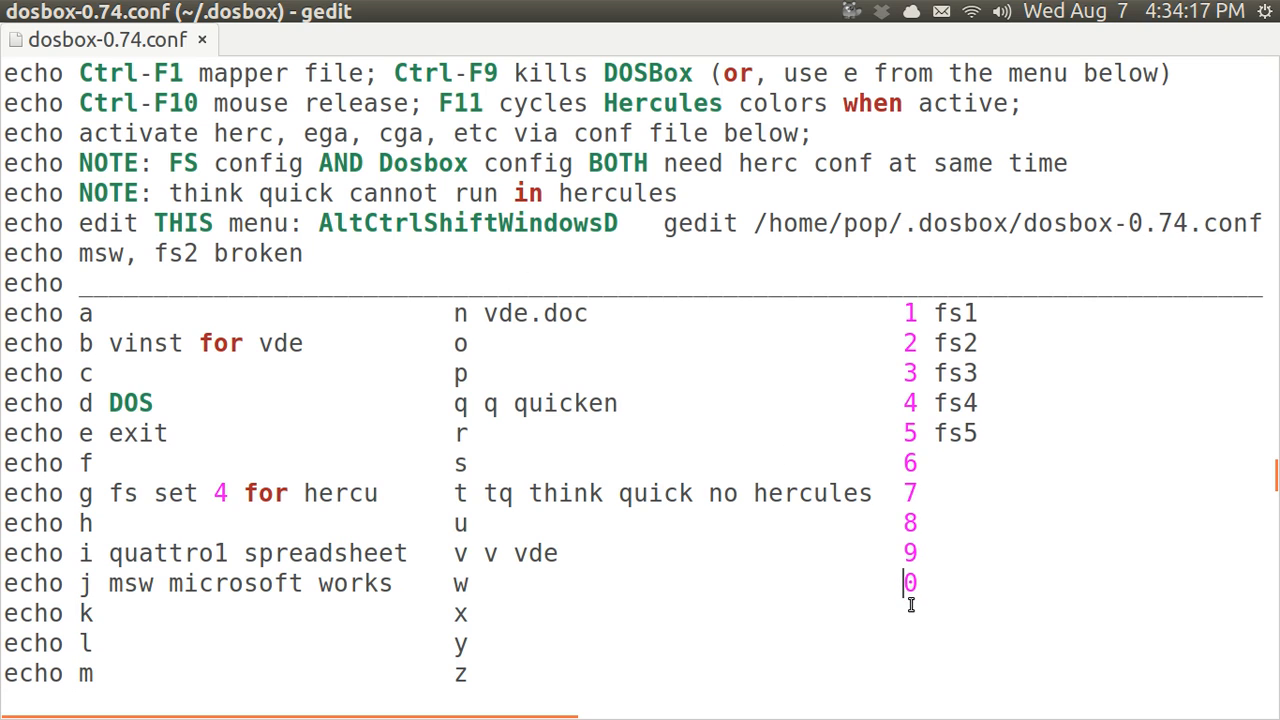
pyautogui.click(911, 605)
pyautogui.write('-')
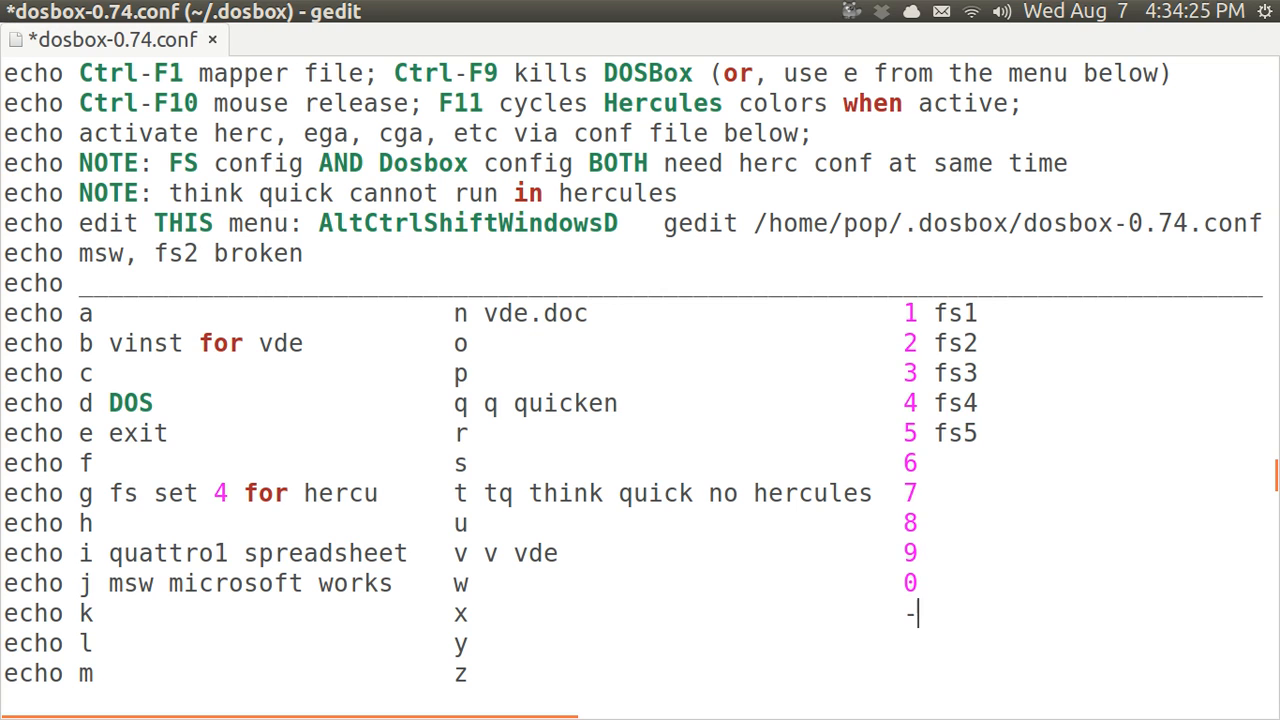
pyautogui.press('Down')
pyautogui.write('=')
pyautogui.press('Up')
pyautogui.write('FS4')
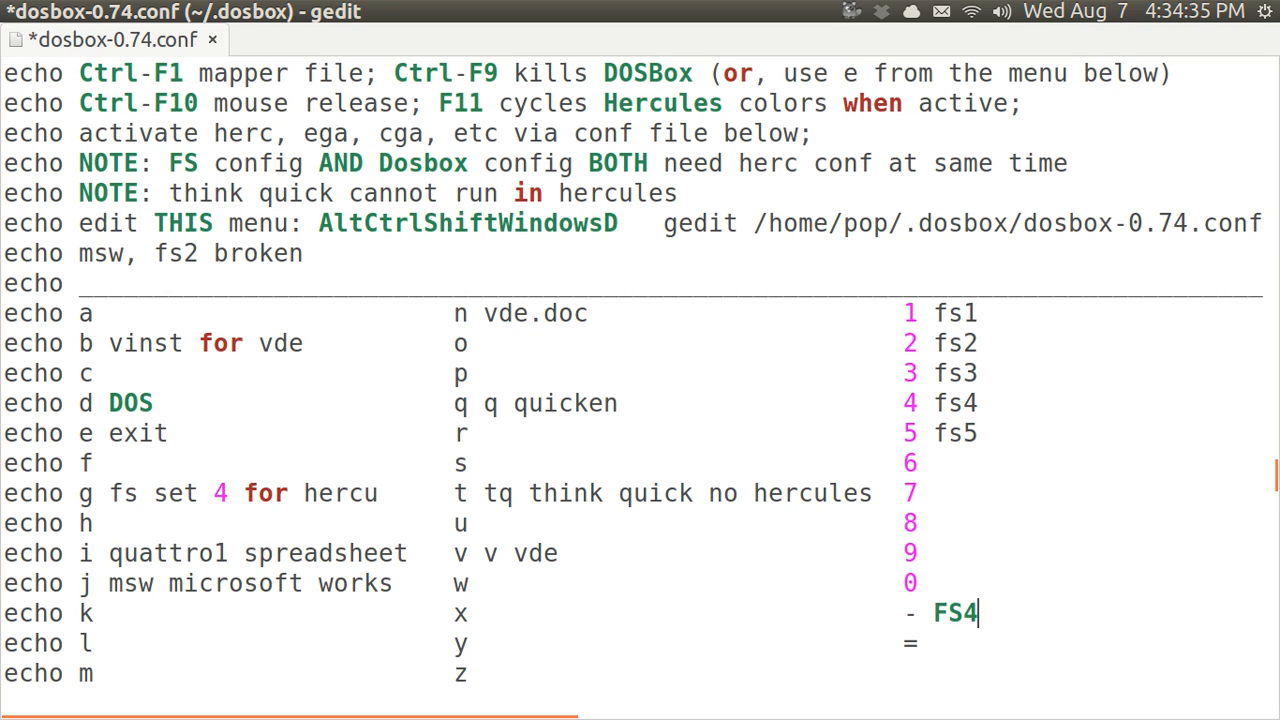
pyautogui.press('Down')
pyautogui.write('FS5')
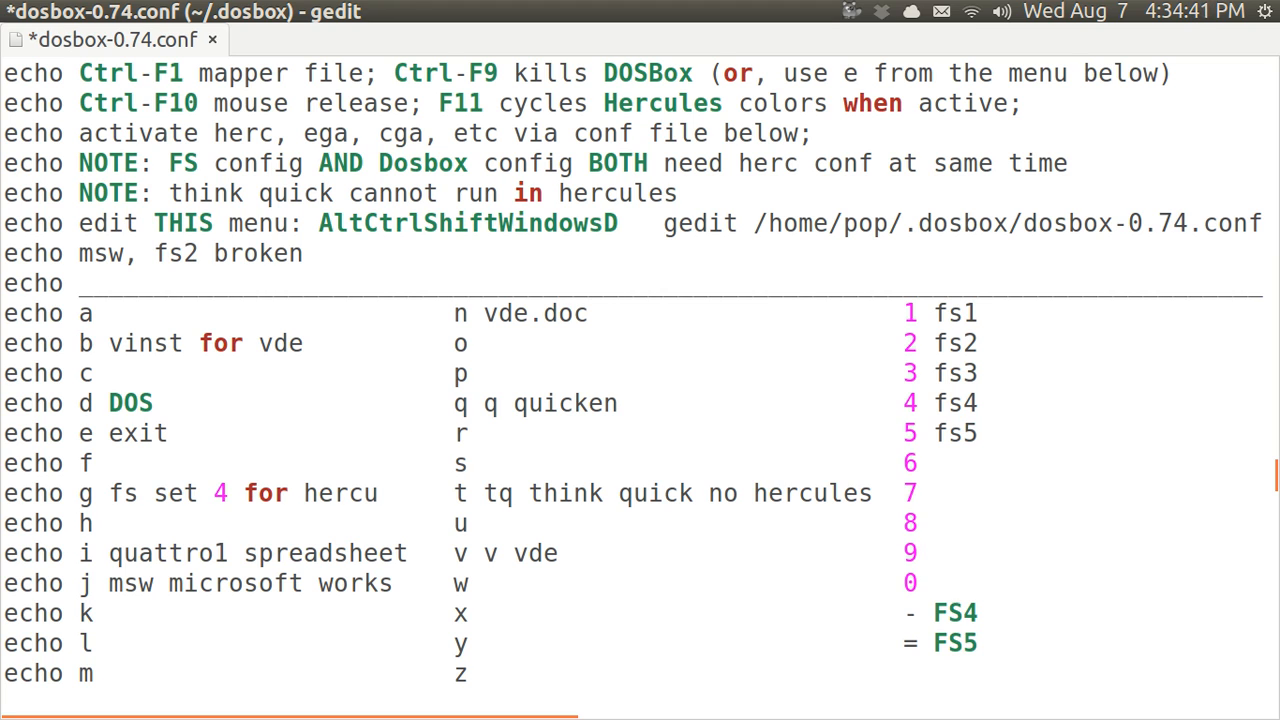
pyautogui.press('Down')
pyautogui.press('Down')
pyautogui.press('Down')
pyautogui.press('Down')
pyautogui.press('Down')
pyautogui.press('Down')
pyautogui.press('Down')
pyautogui.press('Down')
pyautogui.press('Down')
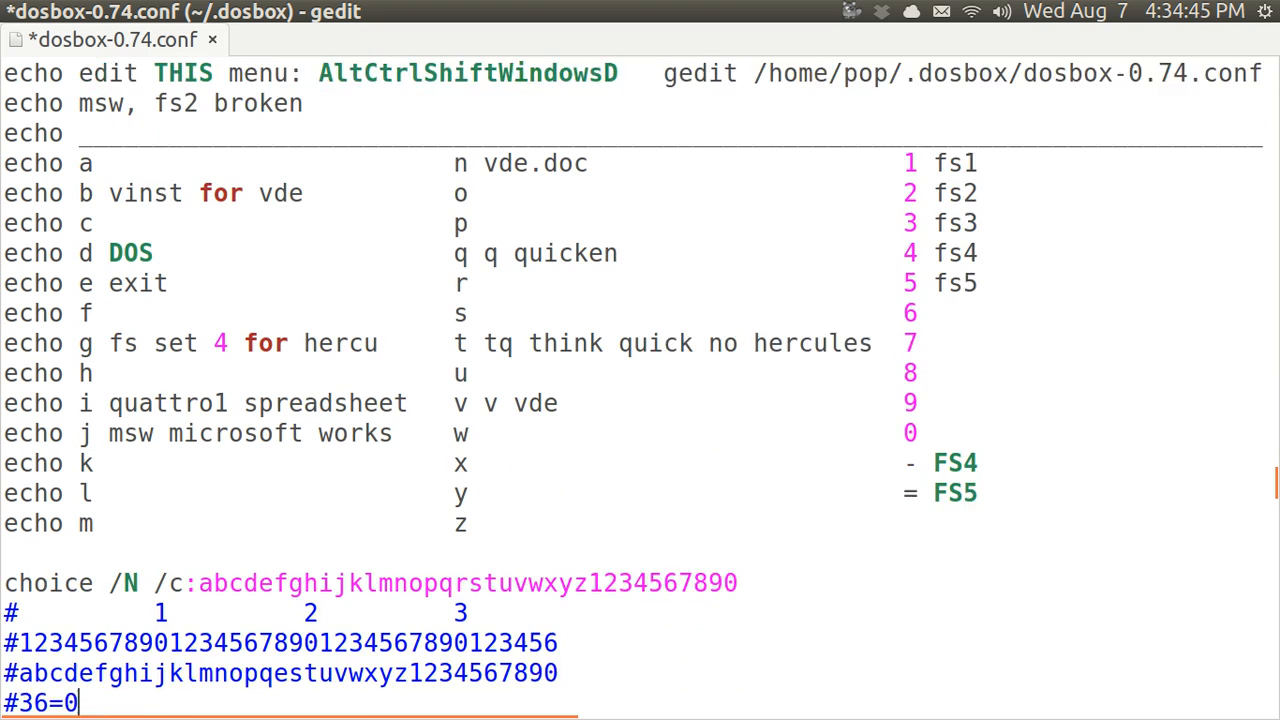
# Append '-=' to the choice keys, '78' to the number comment row, '-=' to the letter row
pyautogui.press('Up')
pyautogui.press('Up')
pyautogui.press('Up')
pyautogui.press('Up')
pyautogui.press('Up')
pyautogui.press('Up')
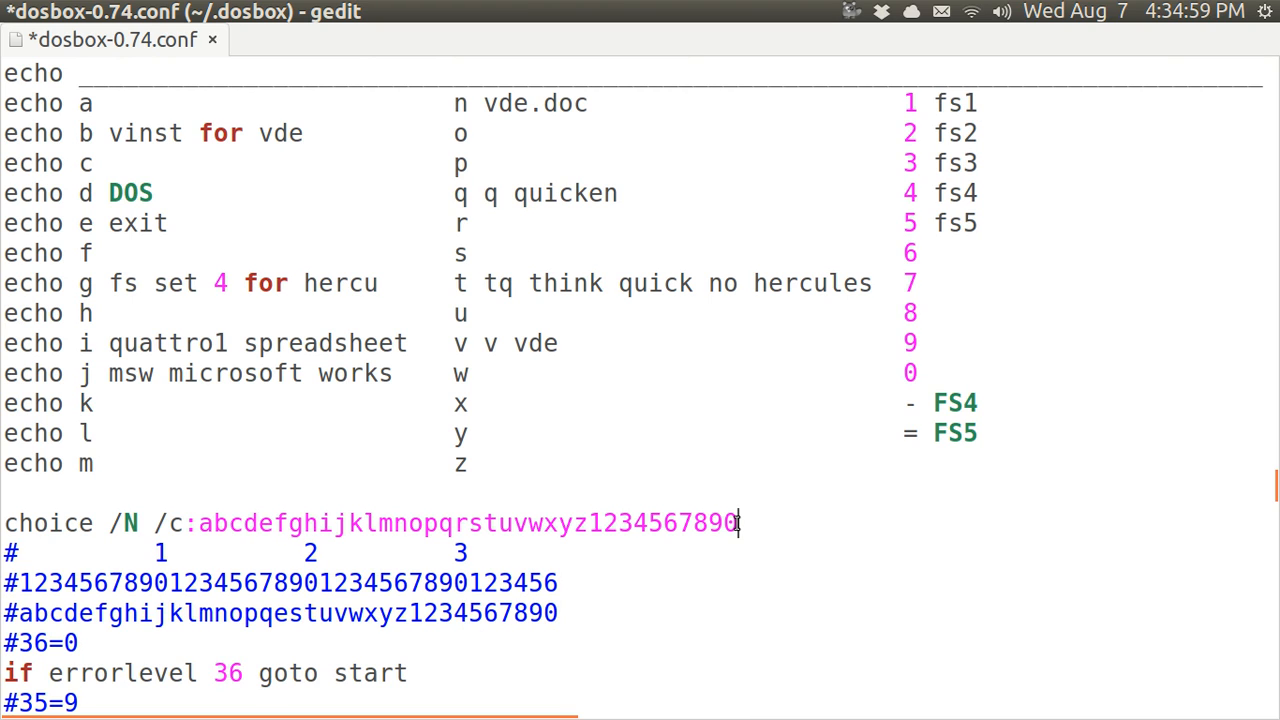
pyautogui.write('-=')
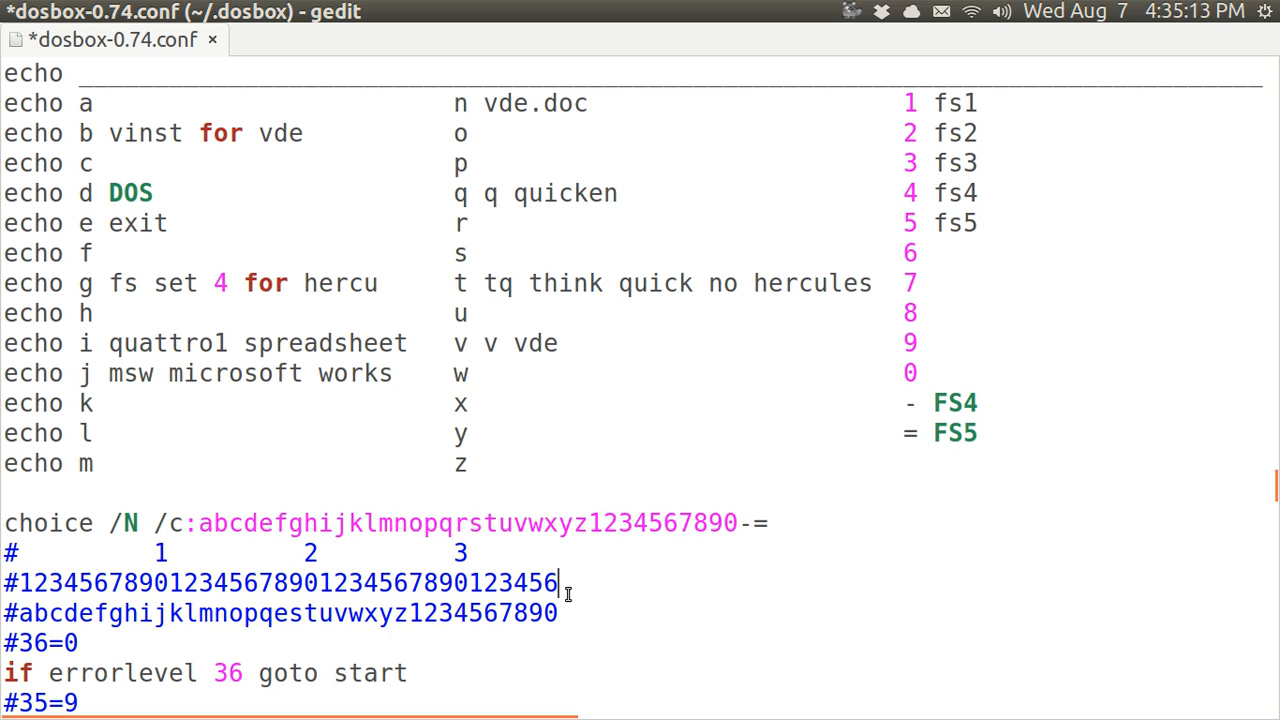
pyautogui.write('78')
pyautogui.click(558, 613)
pyautogui.write('-')
pyautogui.write('=')
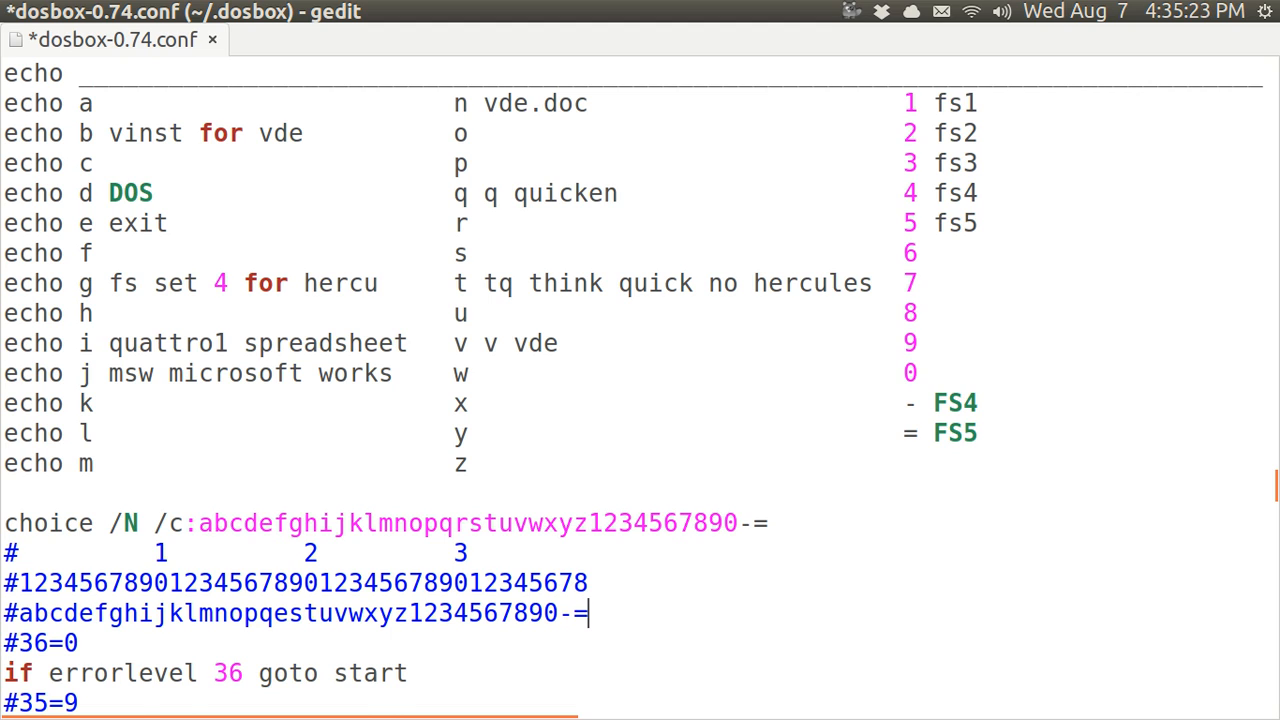
pyautogui.press('Return')
pyautogui.press('Return')
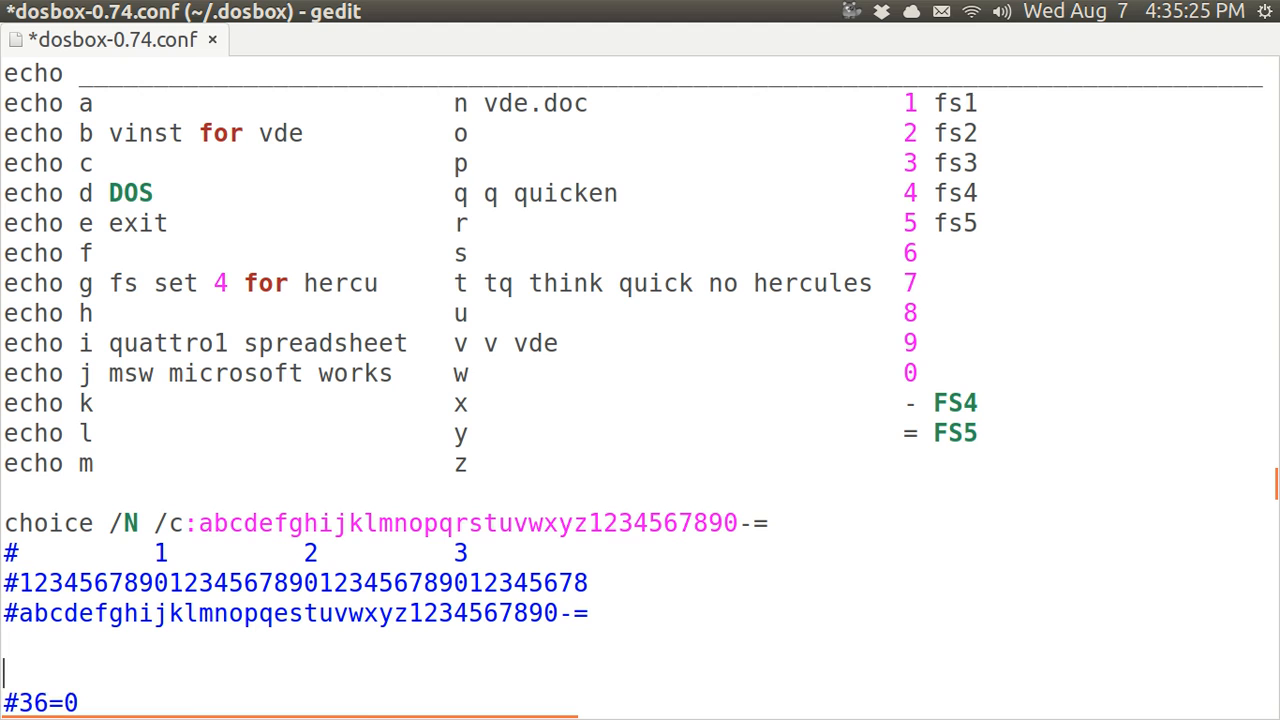
# Insert blank lines between the comment rows and the #36=0 errorlevel check
pyautogui.press('Return')
pyautogui.press('Down')
pyautogui.press('Down')
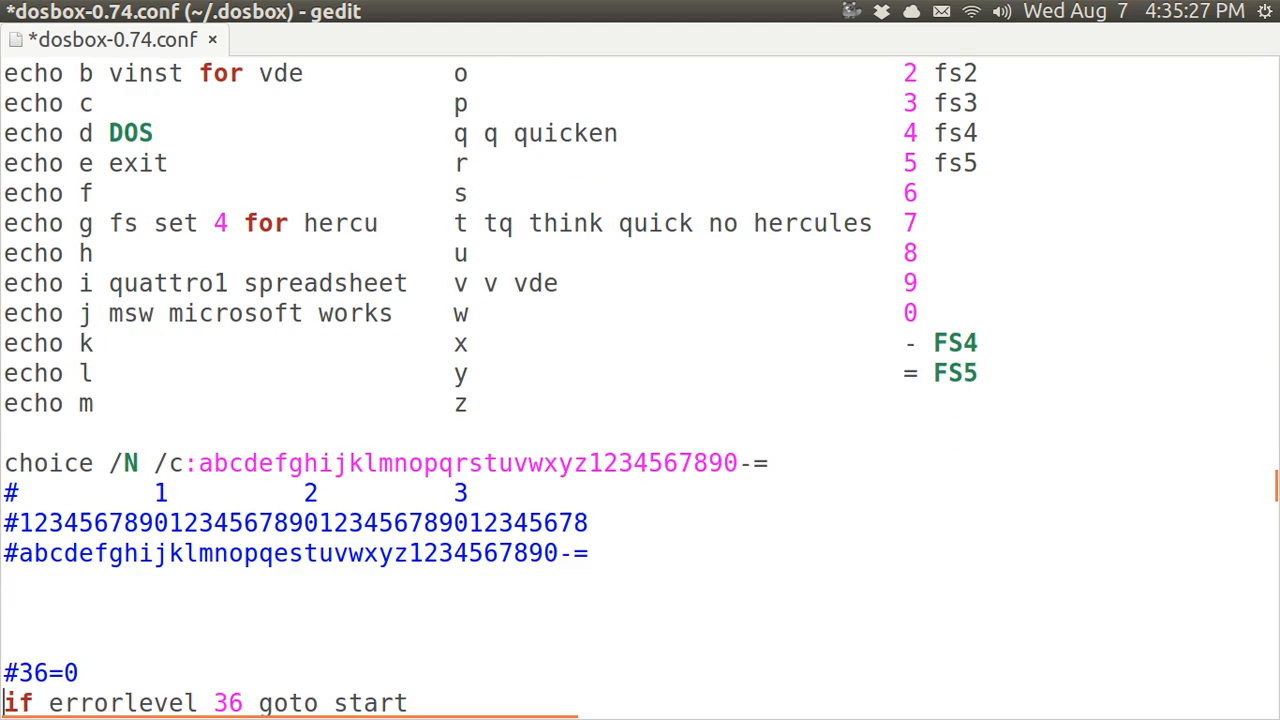
pyautogui.press('Down')
pyautogui.press('Up')
pyautogui.press('Up')
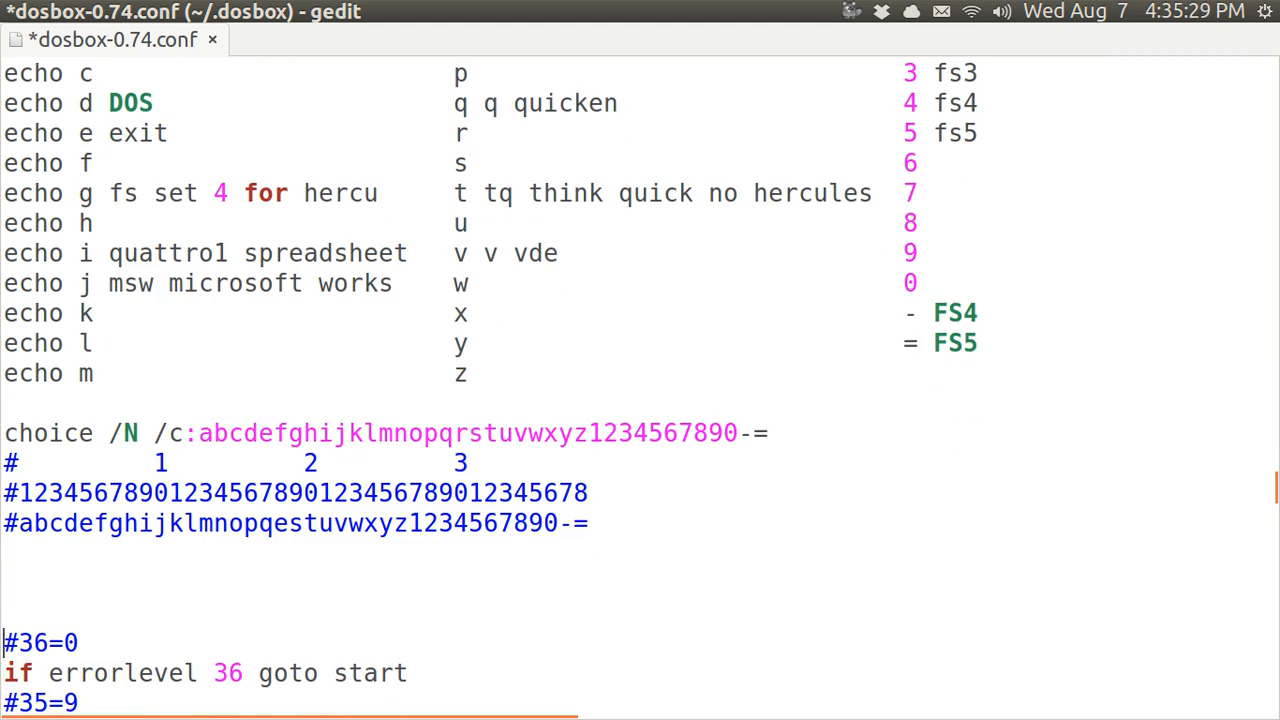
pyautogui.press('Return')
pyautogui.press('Down')
pyautogui.press('Down')
pyautogui.press('Down')
pyautogui.press('Down')
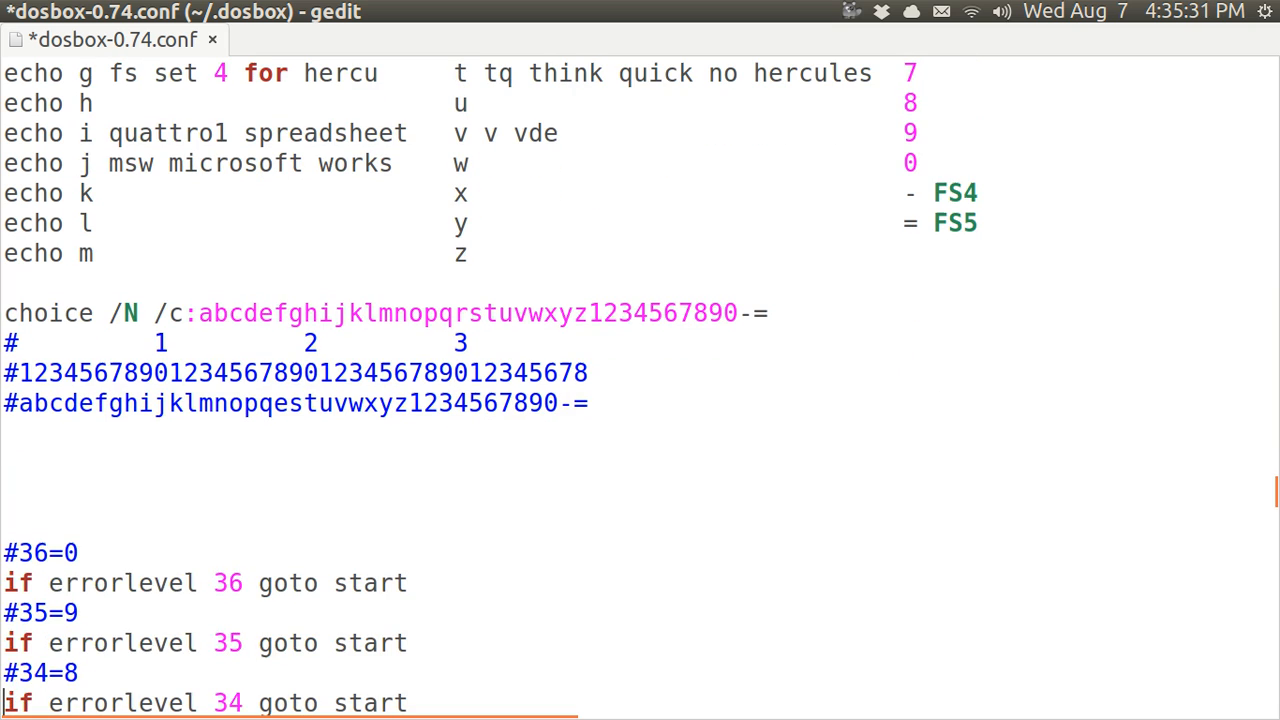
pyautogui.press('Up')
pyautogui.press('Up')
pyautogui.press('Up')
pyautogui.press('Up')
pyautogui.press('Up')
# Copy the #36 and #35 errorlevel lines into the blank space and delete leftover blank lines
pyautogui.hotkey('shift', 'Down')
pyautogui.hotkey('shift', 'Down')
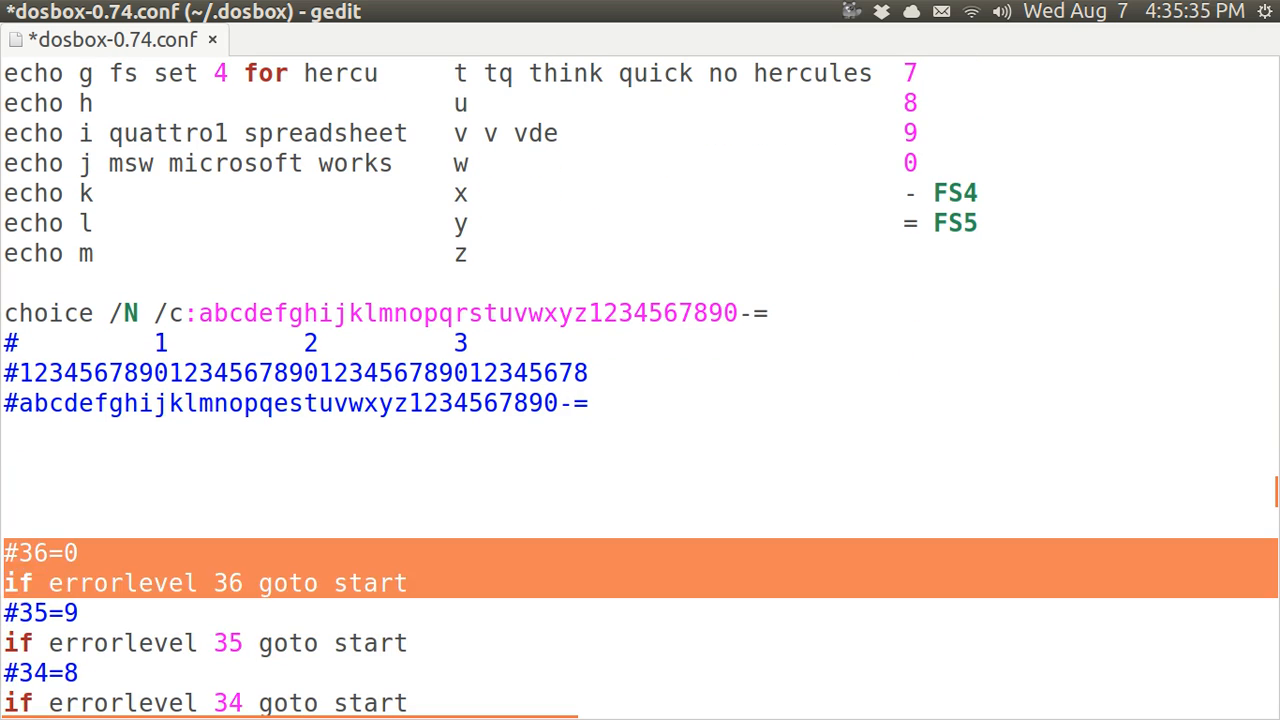
pyautogui.hotkey('shift', 'Down')
pyautogui.hotkey('shift', 'Down')
pyautogui.hotkey('ctrl', 'c')
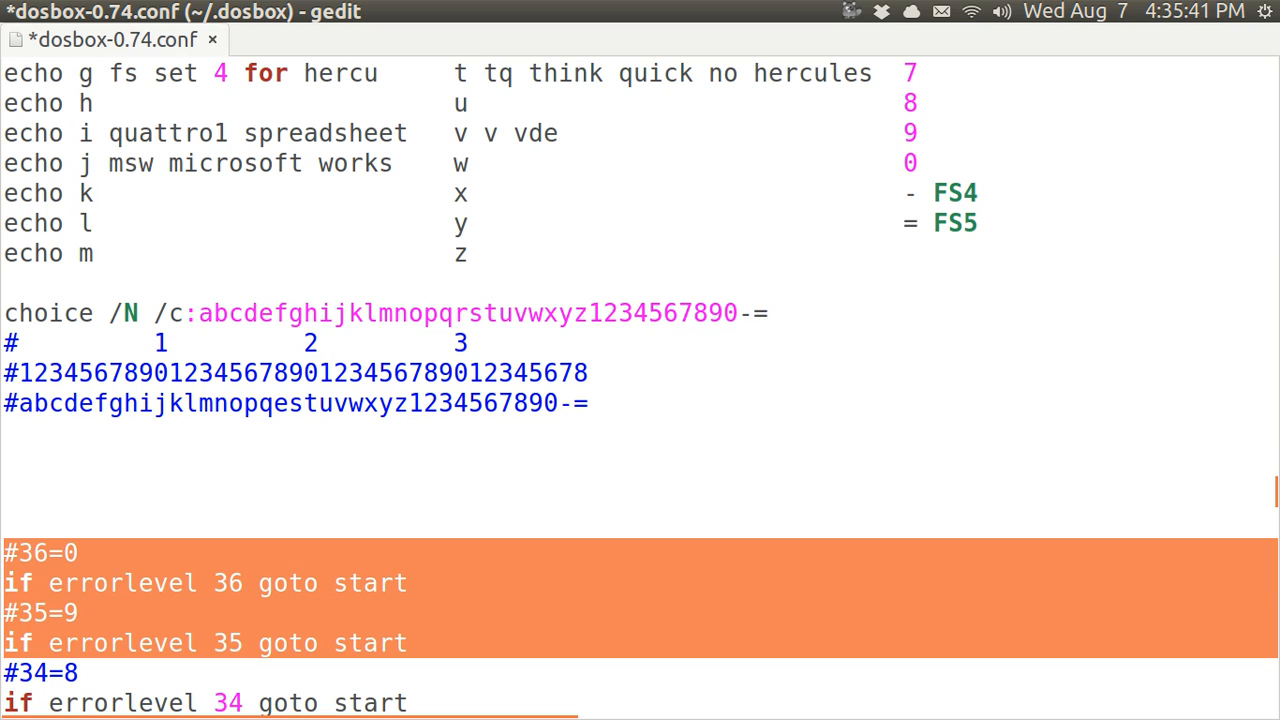
pyautogui.press('Up')
pyautogui.press('Up')
pyautogui.press('Up')
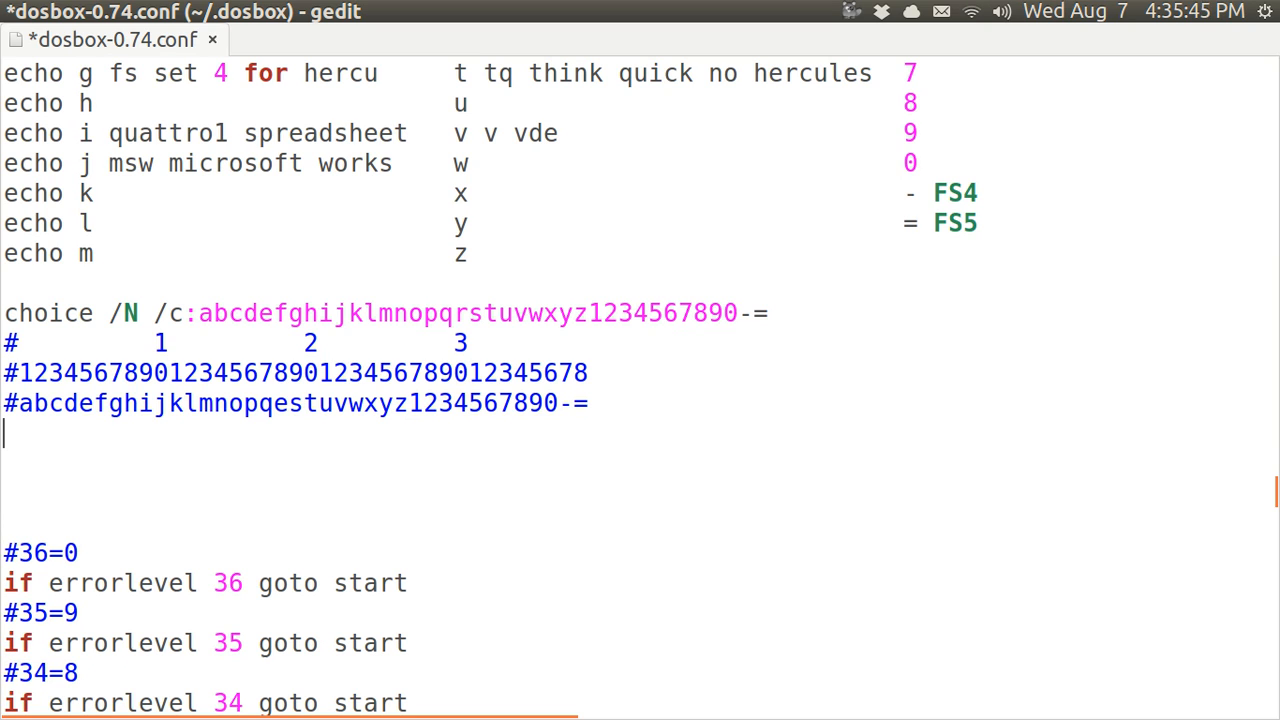
pyautogui.hotkey('ctrl', 'v')
pyautogui.press('Down')
pyautogui.press('Down')
pyautogui.press('Up')
pyautogui.press('Up')
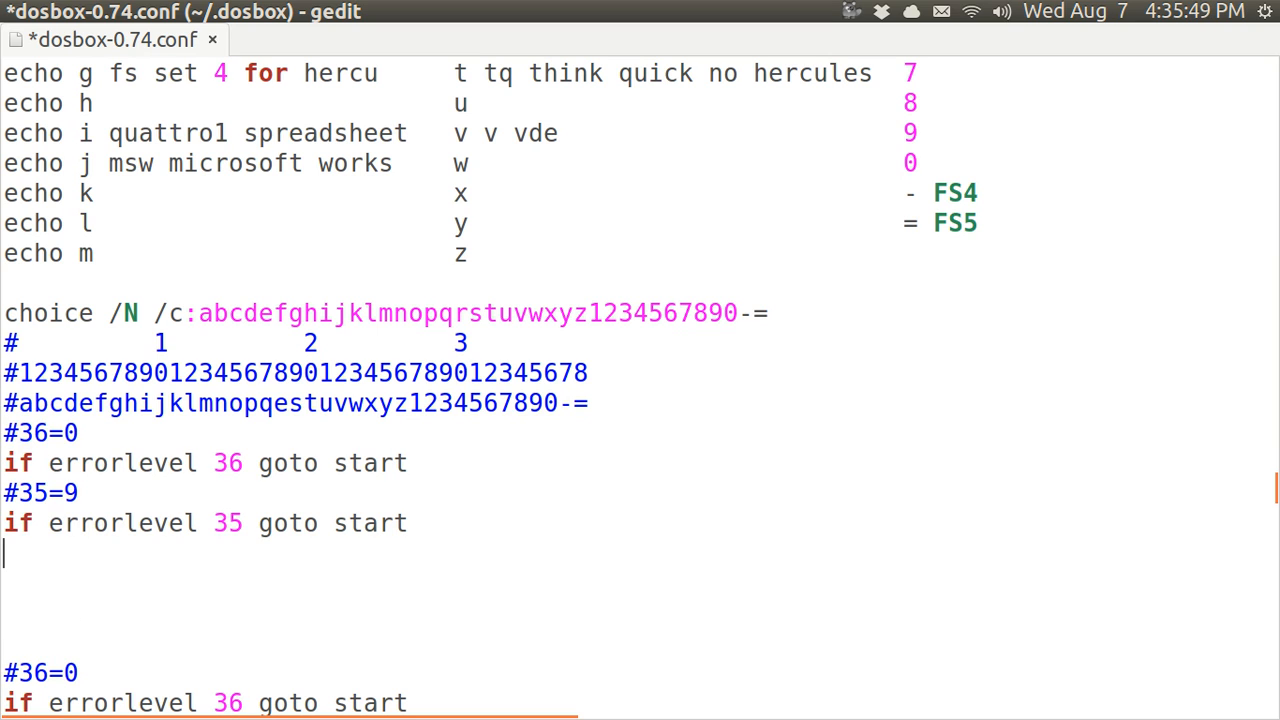
pyautogui.press('Delete')
pyautogui.press('Delete')
pyautogui.press('Delete')
pyautogui.press('Delete')
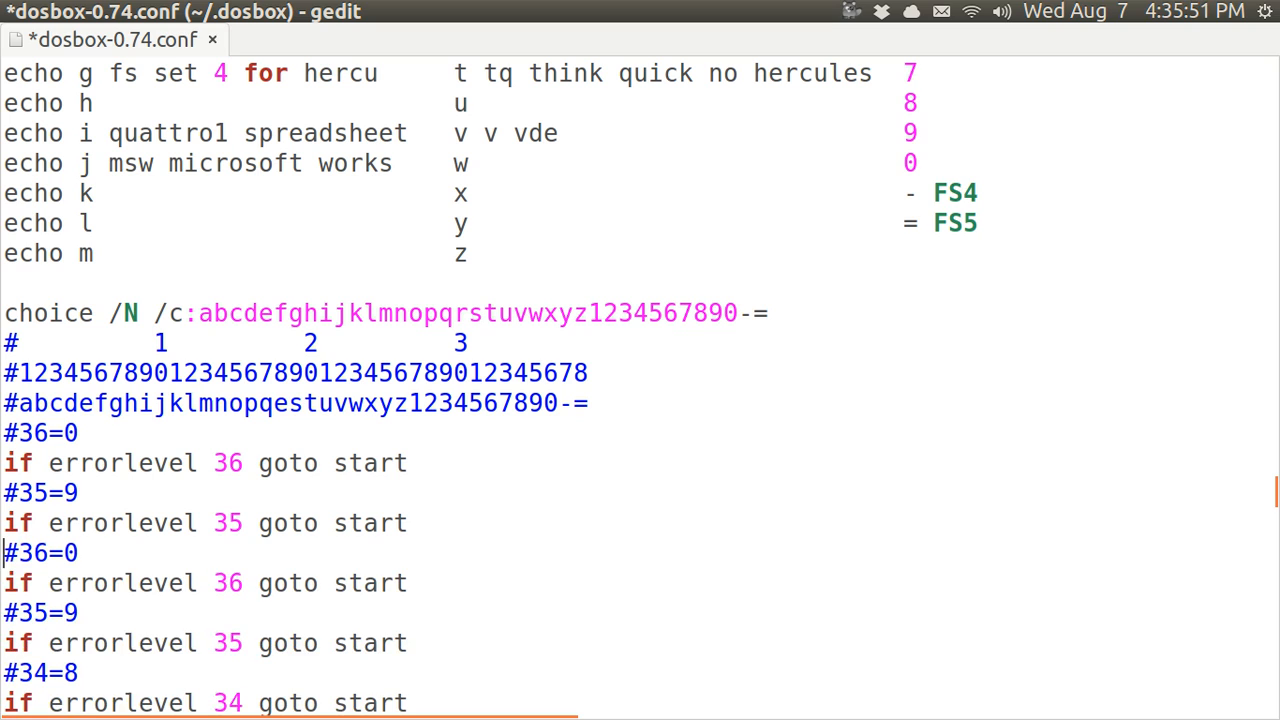
pyautogui.press('Up')
pyautogui.press('Up')
# Relabel the pasted comments as #37=- and #38==
pyautogui.press('Right')
pyautogui.press('Right')
pyautogui.press('Right')
pyautogui.press('BackSpace')
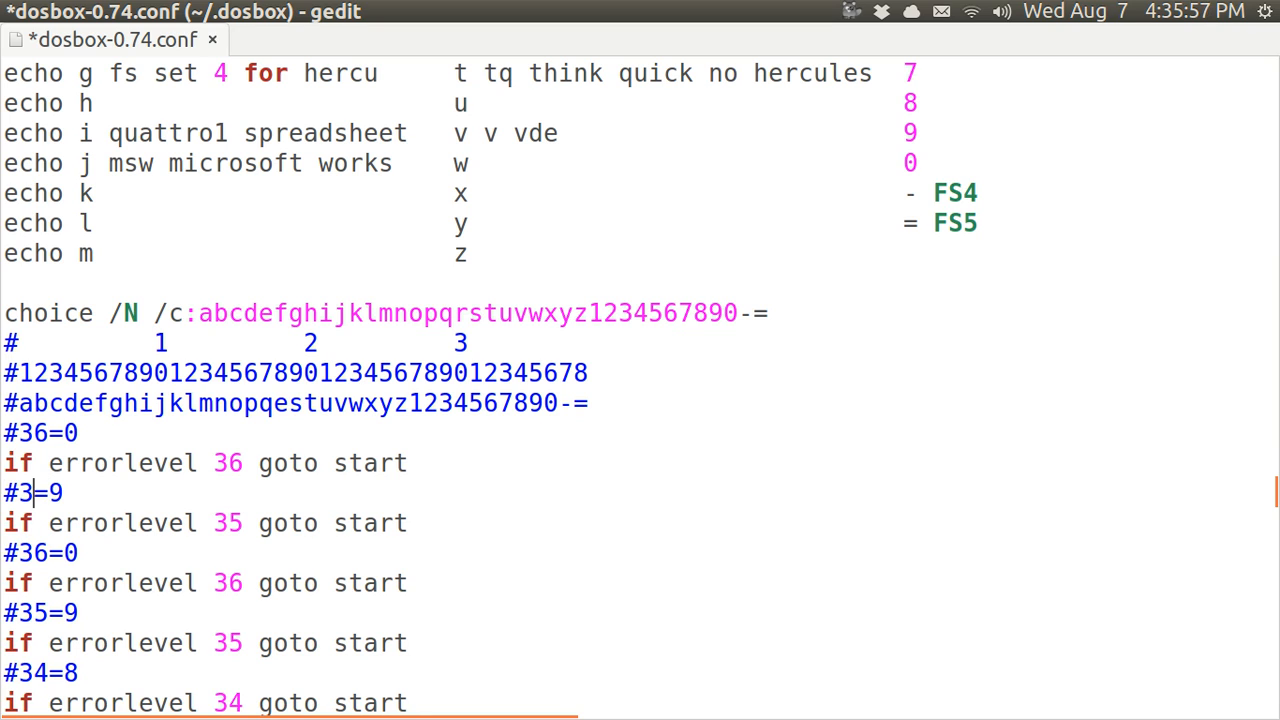
pyautogui.write('7')
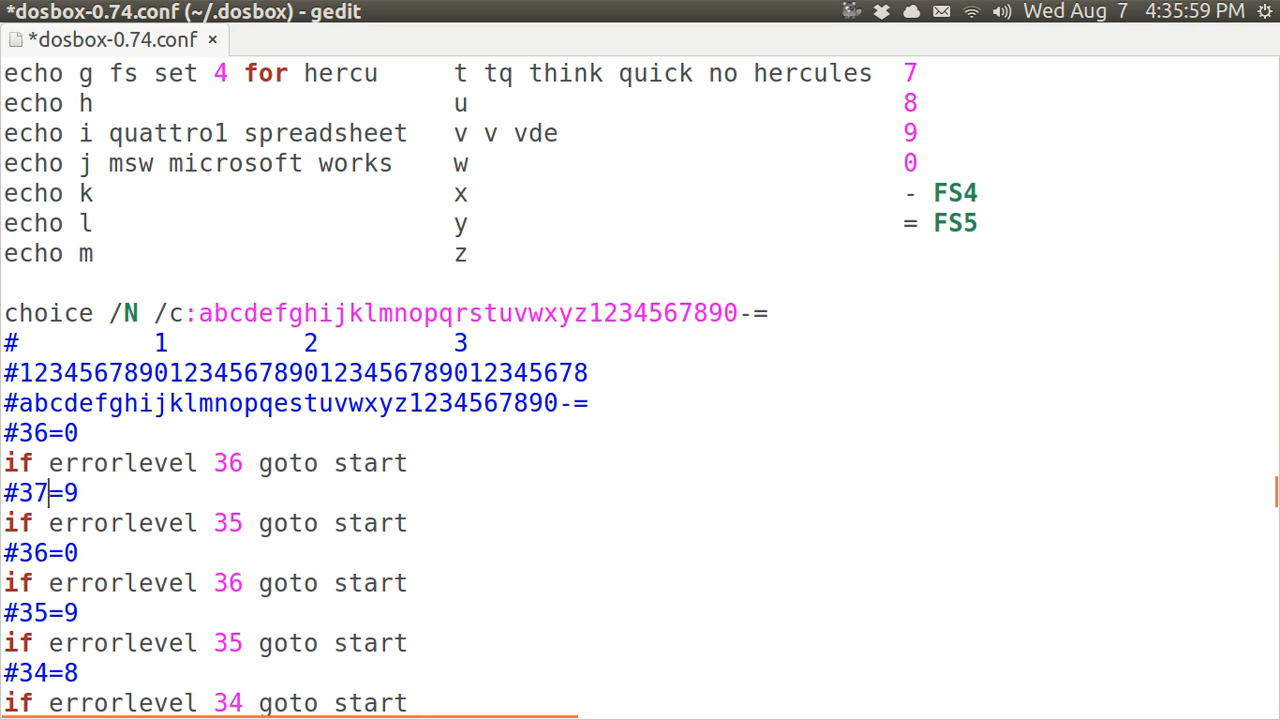
pyautogui.press('Right')
pyautogui.press('Right')
pyautogui.press('BackSpace')
pyautogui.write('-')
pyautogui.press('Up')
pyautogui.press('Up')
pyautogui.press('Left')
pyautogui.press('Left')
pyautogui.press('BackSpace')
pyautogui.write('8')
pyautogui.press('Right')
pyautogui.press('Right')
pyautogui.press('BackSpace')
pyautogui.write('=')
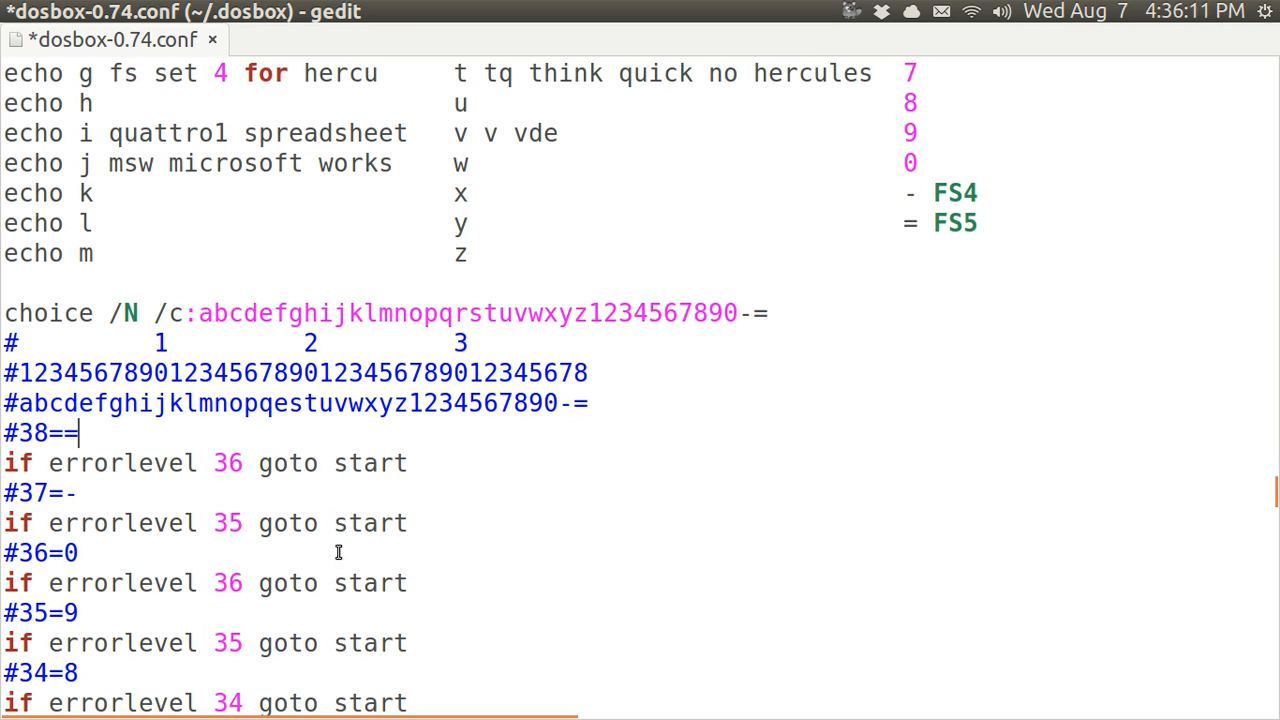
# Change the pasted checks to errorlevel 37 goto FS4 and errorlevel 38 goto FS5
pyautogui.click(244, 523)
pyautogui.press('BackSpace')
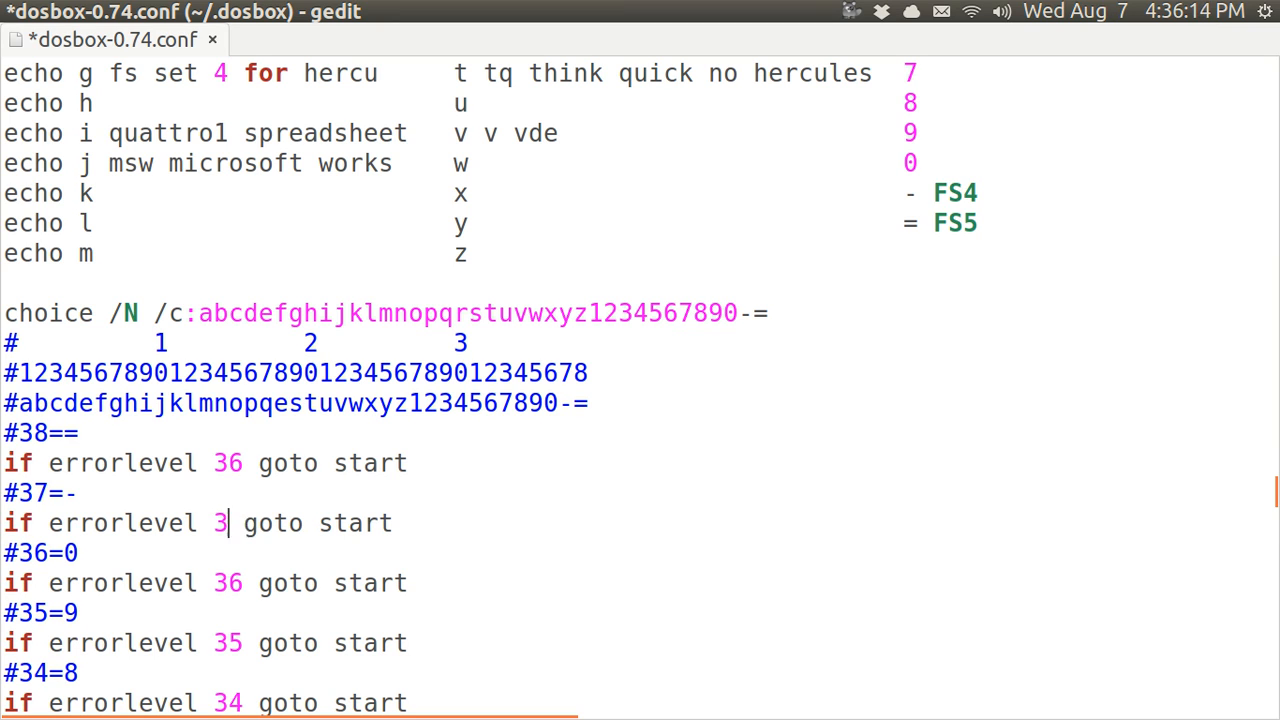
pyautogui.write('7')
pyautogui.press('Up')
pyautogui.press('Up')
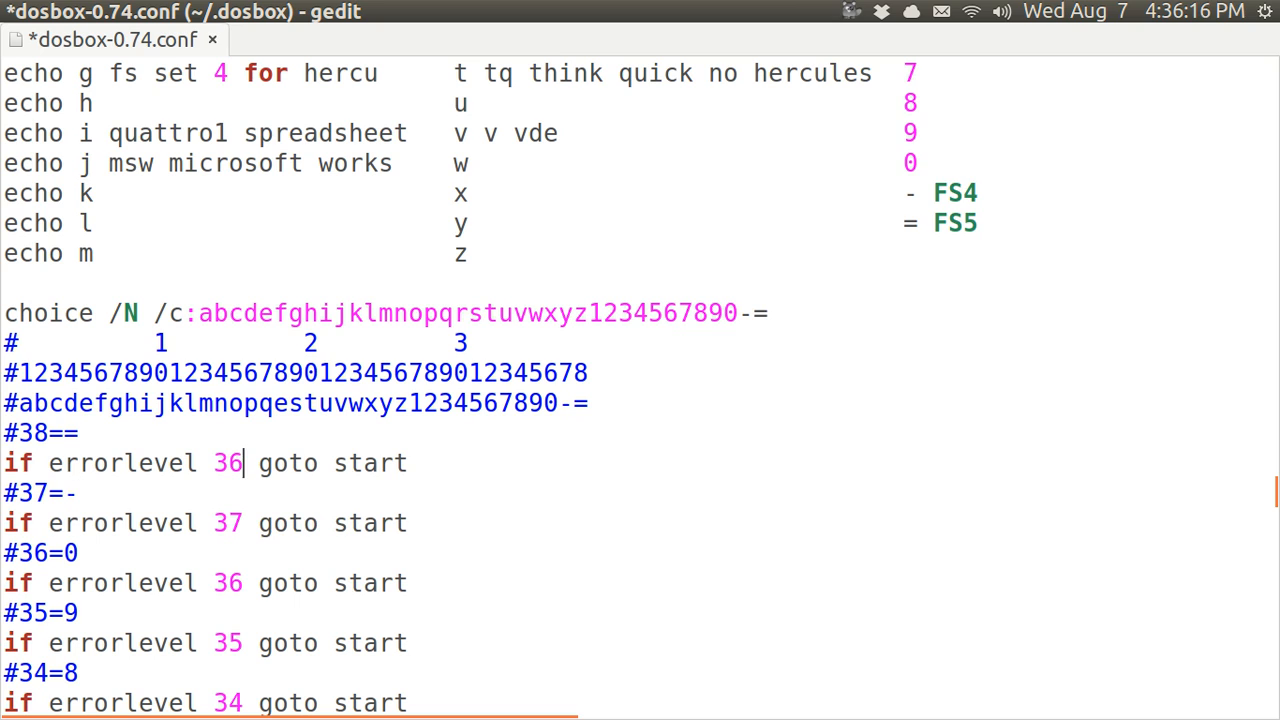
pyautogui.press('BackSpace')
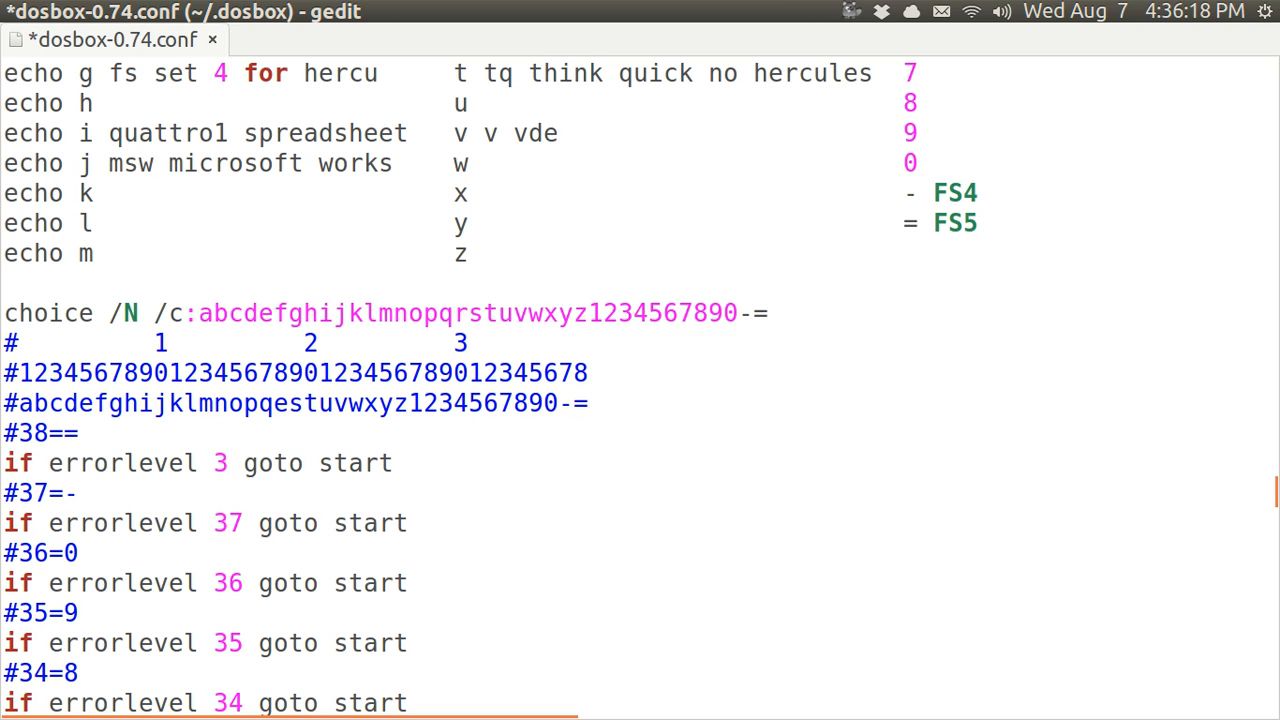
pyautogui.write('8')
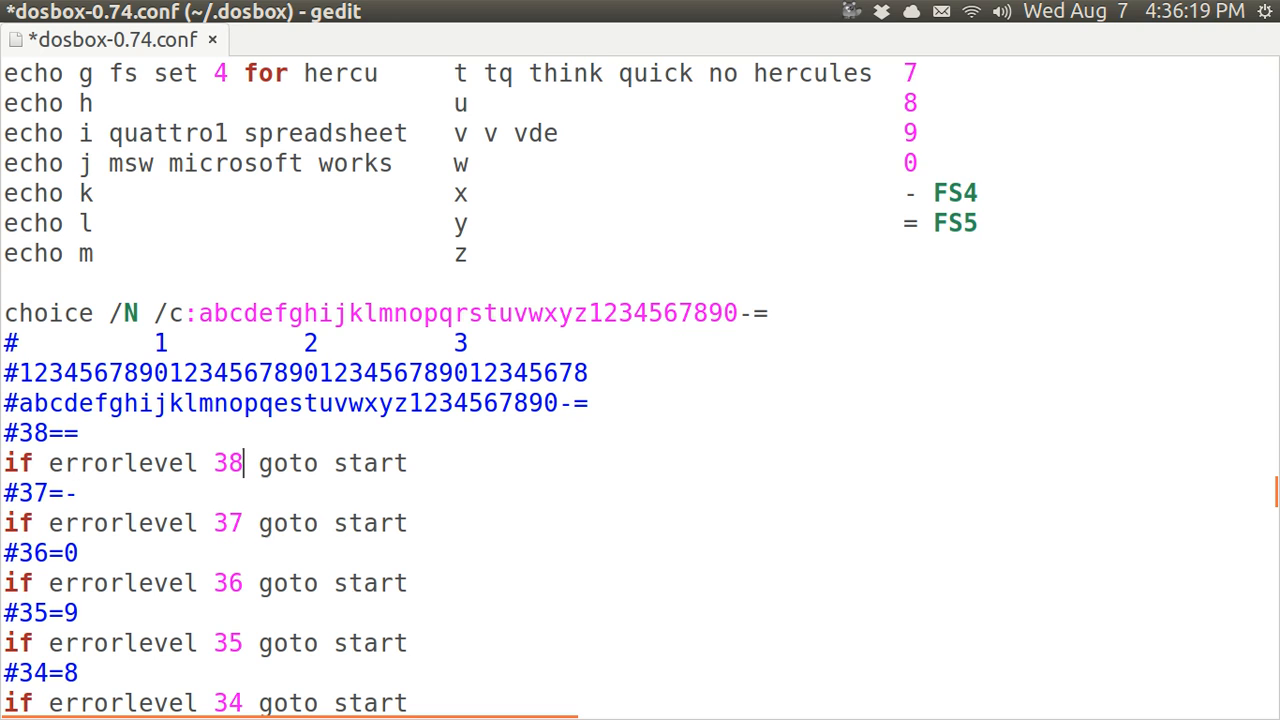
pyautogui.click(409, 522)
pyautogui.press('BackSpace')
pyautogui.press('BackSpace')
pyautogui.press('BackSpace')
pyautogui.press('BackSpace')
pyautogui.press('BackSpace')
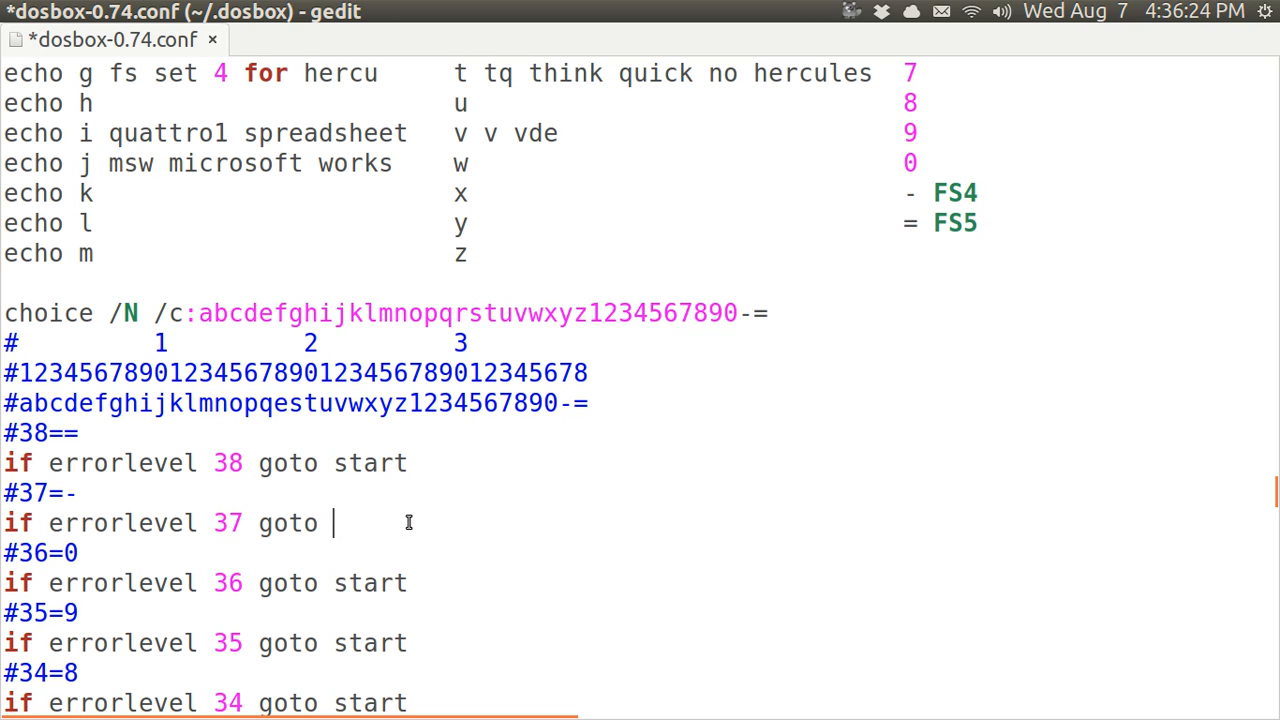
pyautogui.write('FS4')
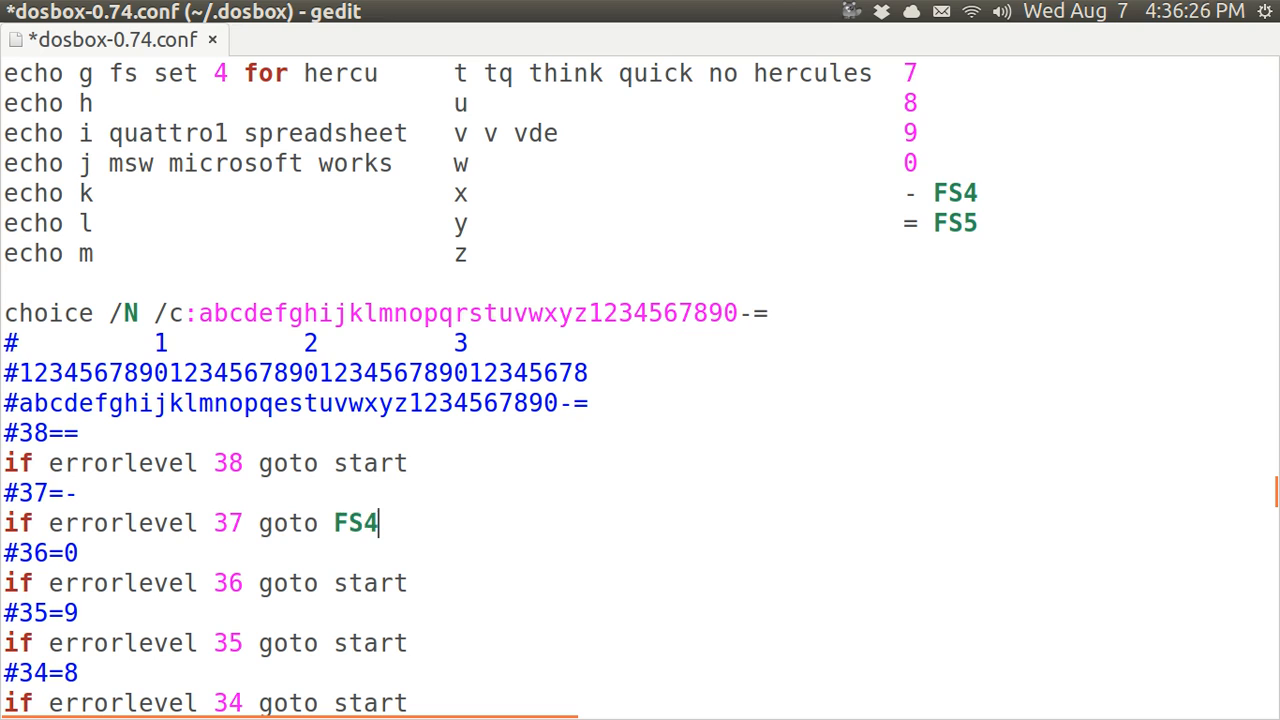
pyautogui.click(406, 451)
pyautogui.press('BackSpace')
pyautogui.press('BackSpace')
pyautogui.press('BackSpace')
pyautogui.press('BackSpace')
pyautogui.press('BackSpace')
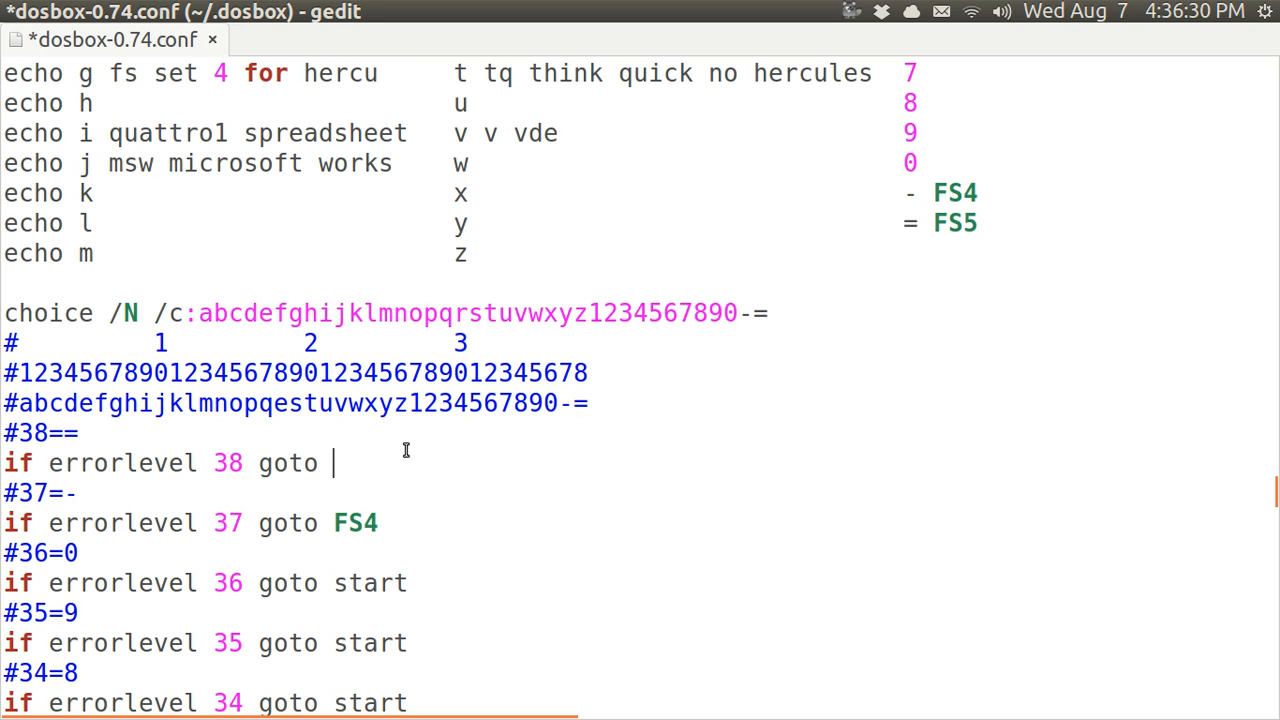
pyautogui.write('FS5')
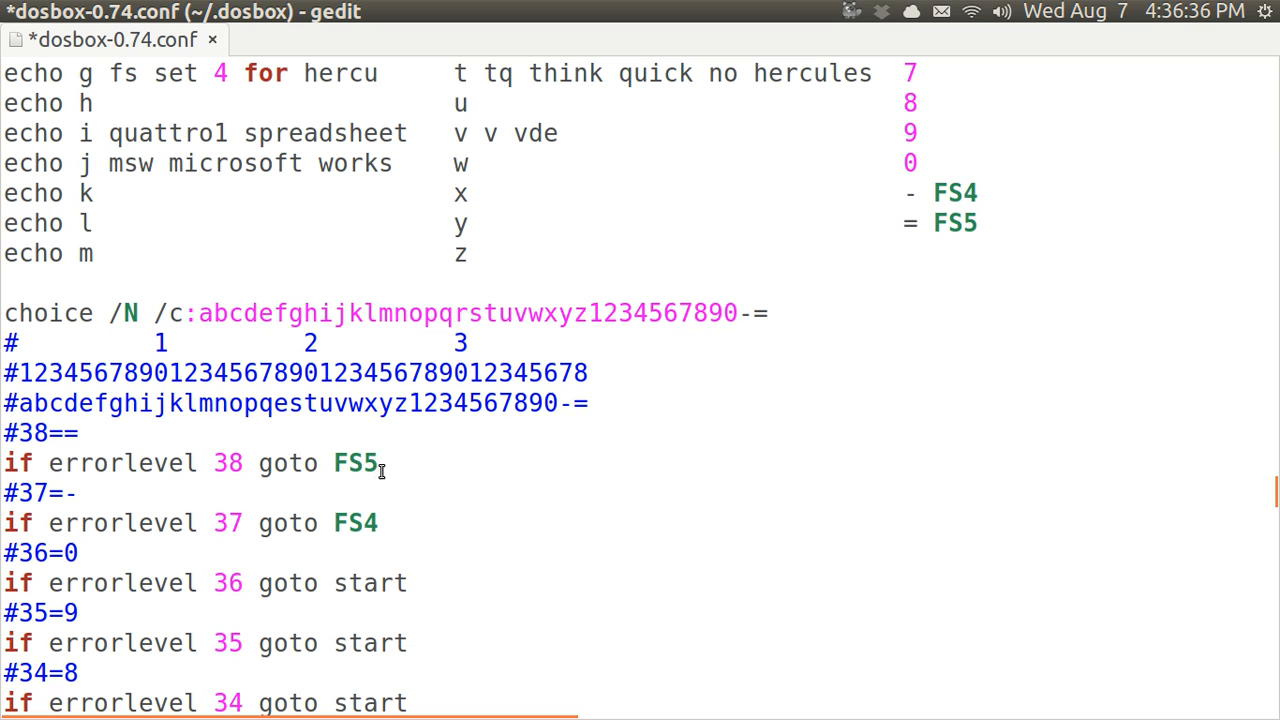
# Below :fs3 add 'cd.. goto start', a :fs4 block running msfs4, and :fs5 with 'cd fs\msfs5'
pyautogui.press('Down')
pyautogui.press('Down')
pyautogui.press('Down')
pyautogui.press('Down')
pyautogui.press('Down')
pyautogui.press('Down')
pyautogui.press('Down')
pyautogui.press('Down')
pyautogui.press('Down')
pyautogui.press('Down')
pyautogui.press('Down')
pyautogui.press('Down')
pyautogui.press('Down')
pyautogui.press('Down')
pyautogui.press('Down')
pyautogui.press('Down')
pyautogui.press('Down')
pyautogui.press('Down')
pyautogui.press('Down')
pyautogui.press('Down')
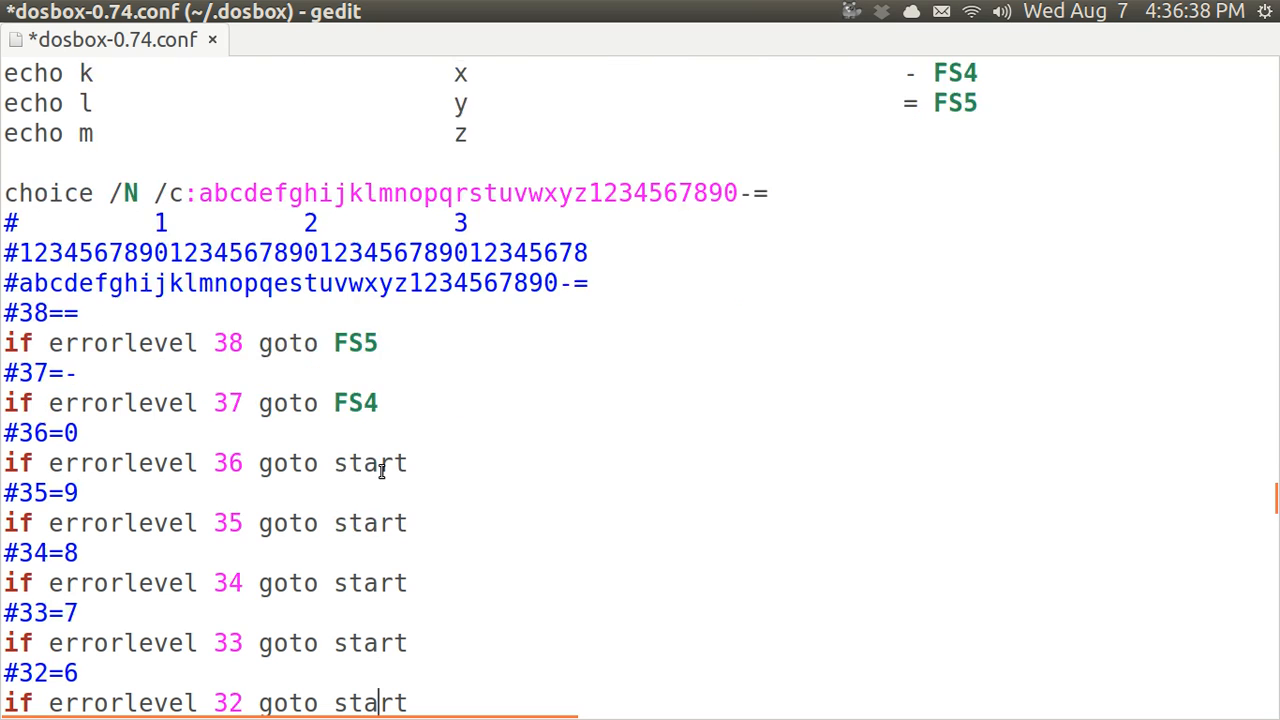
pyautogui.press('Down')
pyautogui.press('Down')
pyautogui.press('Down')
pyautogui.press('Down')
pyautogui.press('Down')
pyautogui.press('Down')
pyautogui.press('Down')
pyautogui.press('Down')
pyautogui.press('Down')
pyautogui.press('Down')
pyautogui.press('Down')
pyautogui.press('Down')
pyautogui.press('Down')
pyautogui.press('Down')
pyautogui.press('Down')
pyautogui.press('Down')
pyautogui.press('Down')
pyautogui.press('Down')
pyautogui.press('Down')
pyautogui.press('Down')
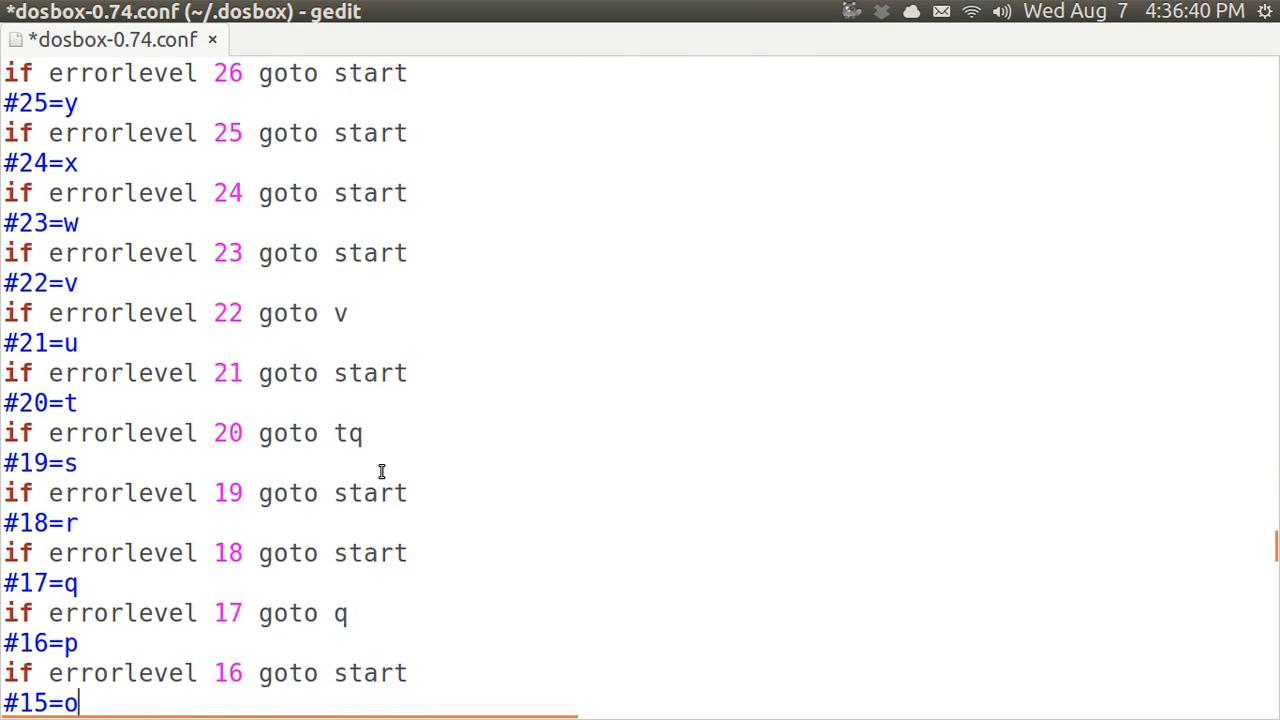
pyautogui.press('Down')
pyautogui.press('Down')
pyautogui.press('Down')
pyautogui.press('Down')
pyautogui.press('Down')
pyautogui.press('Down')
pyautogui.press('Down')
pyautogui.press('Down')
pyautogui.press('Down')
pyautogui.press('Down')
pyautogui.press('Down')
pyautogui.press('Down')
pyautogui.press('Down')
pyautogui.press('Down')
pyautogui.press('Down')
pyautogui.press('Down')
pyautogui.press('Down')
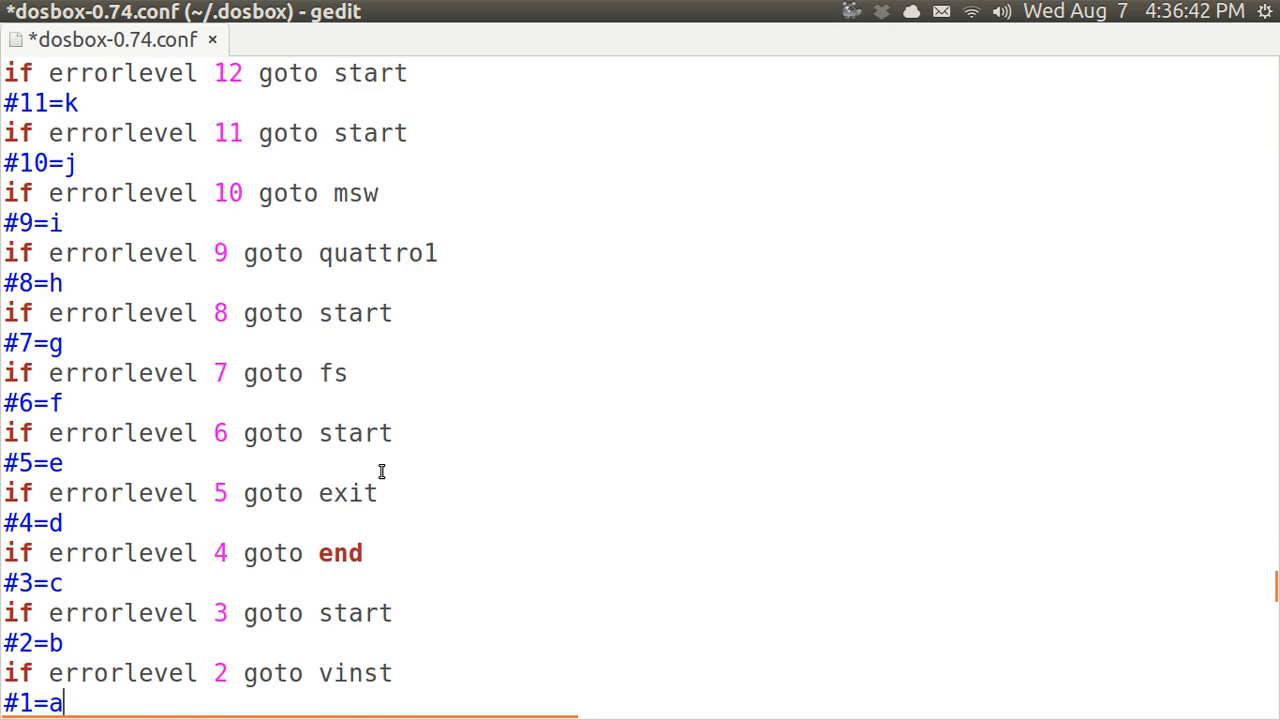
pyautogui.press('Down')
pyautogui.press('Down')
pyautogui.press('Down')
pyautogui.press('Down')
pyautogui.press('Down')
pyautogui.press('Down')
pyautogui.press('Down')
pyautogui.press('Down')
pyautogui.press('Down')
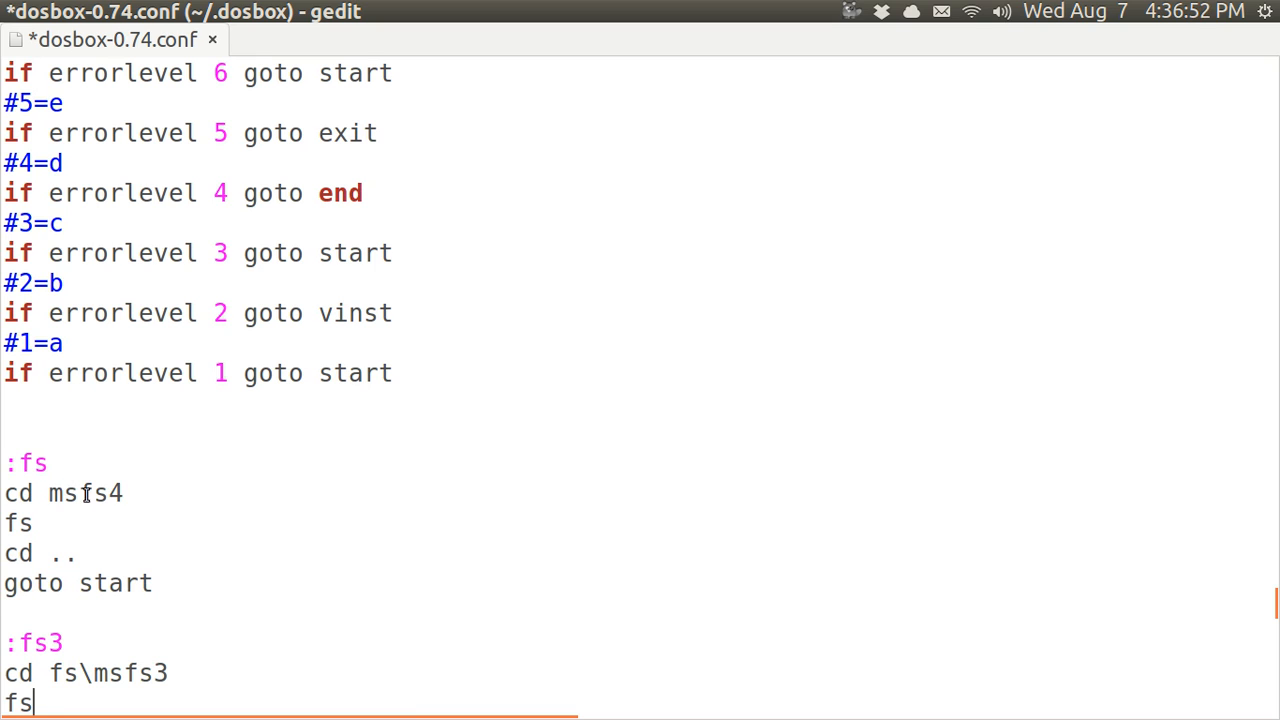
pyautogui.write('cd.. goto start  :fs4 cd msfs4 fs4 cd.. goto start')
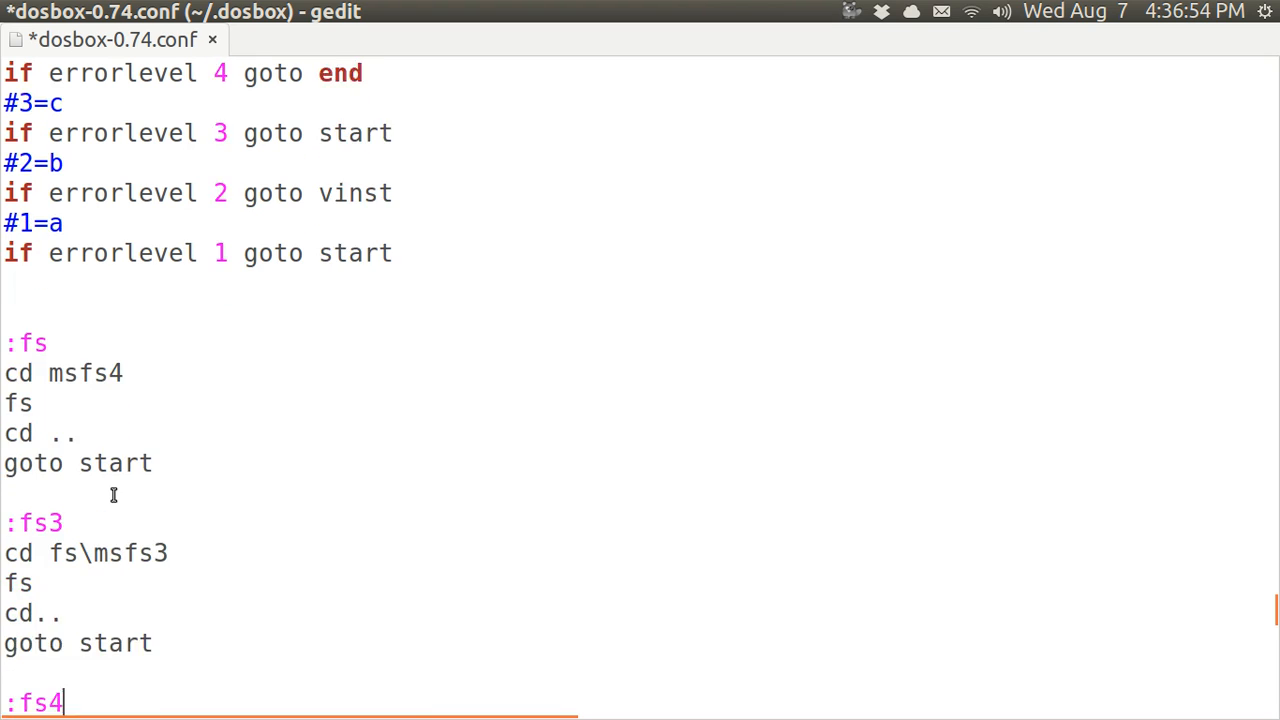
pyautogui.write('  :fs5 cd fs\\msfs5')
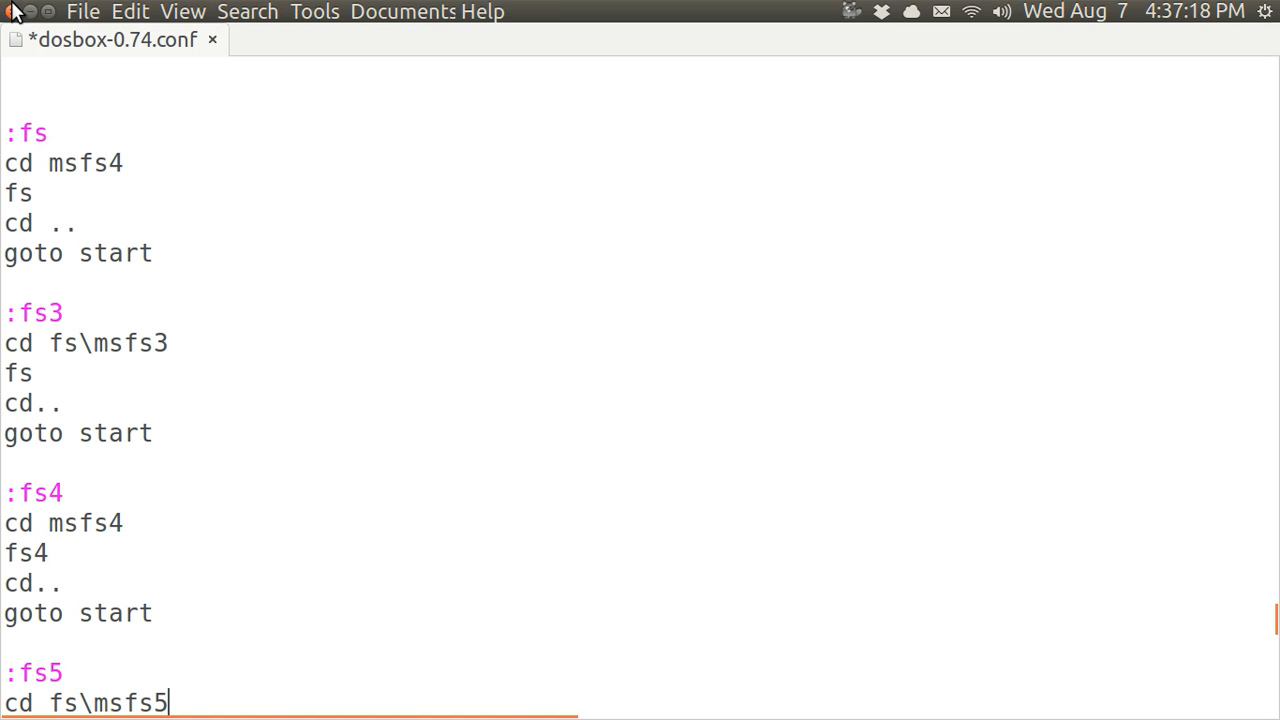
# Save dosbox-0.74.conf and close gedit
pyautogui.click(80, 11)
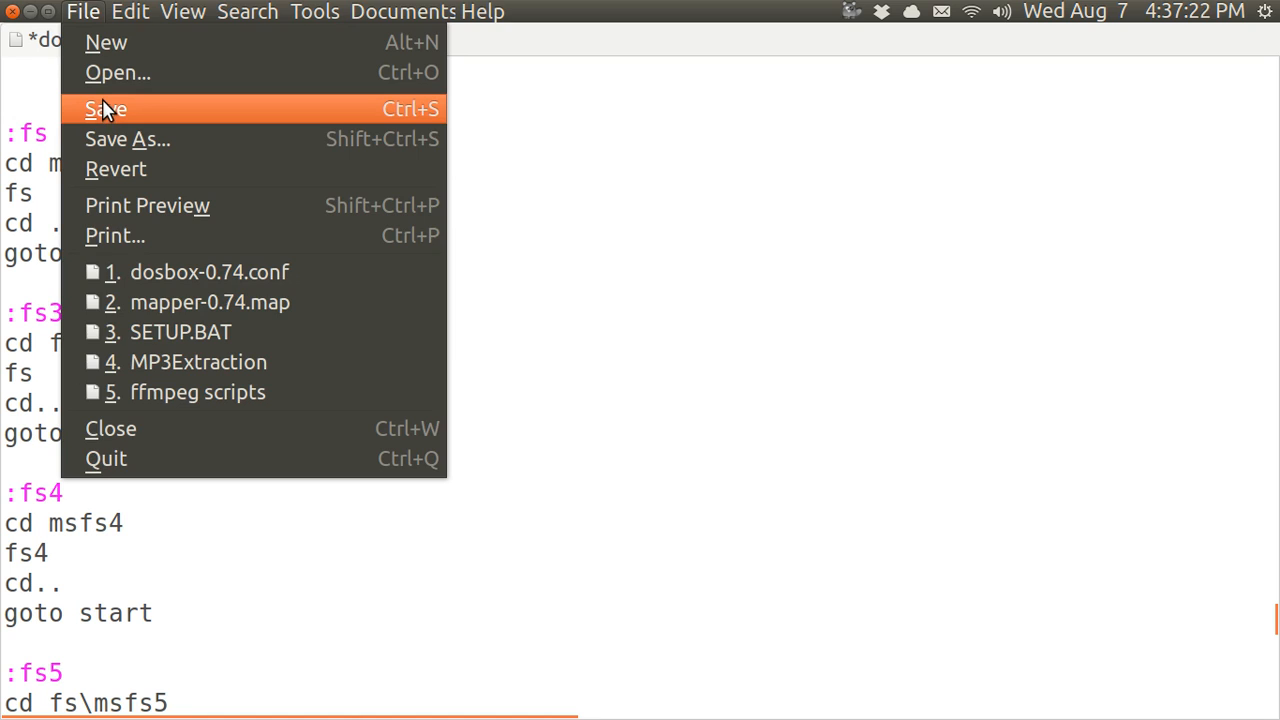
pyautogui.click(102, 109)
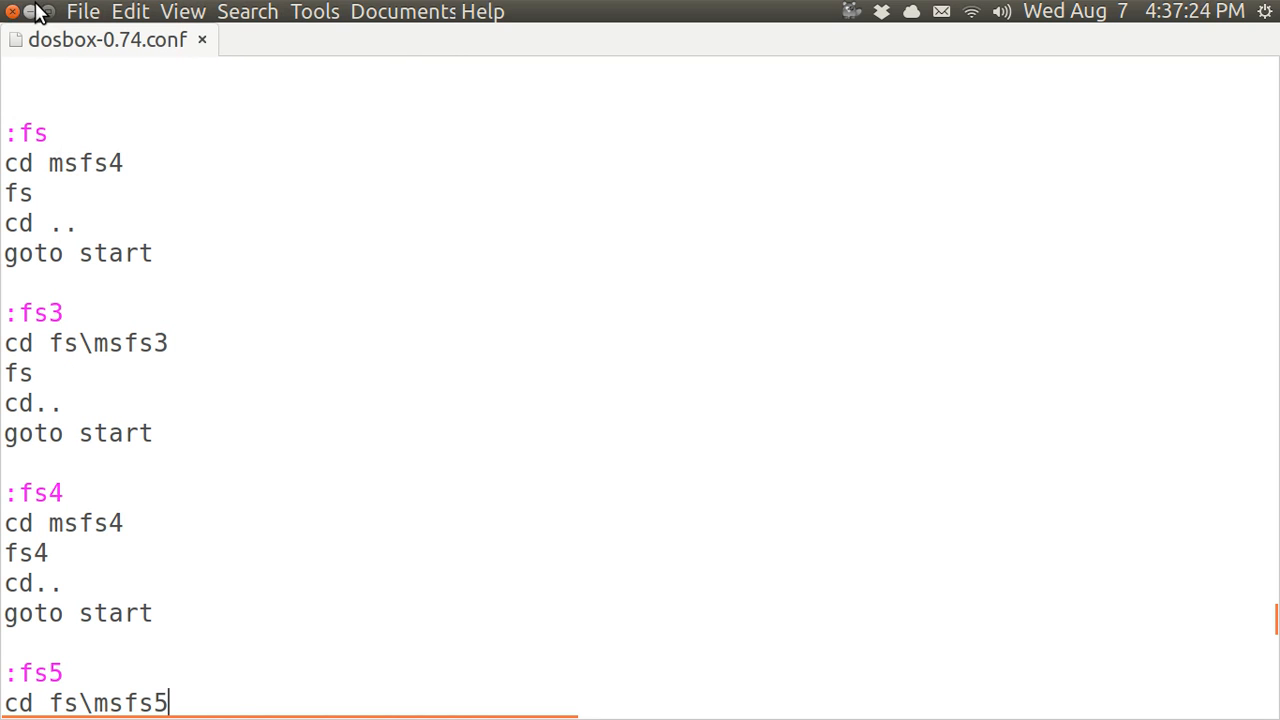
pyautogui.click(12, 12)
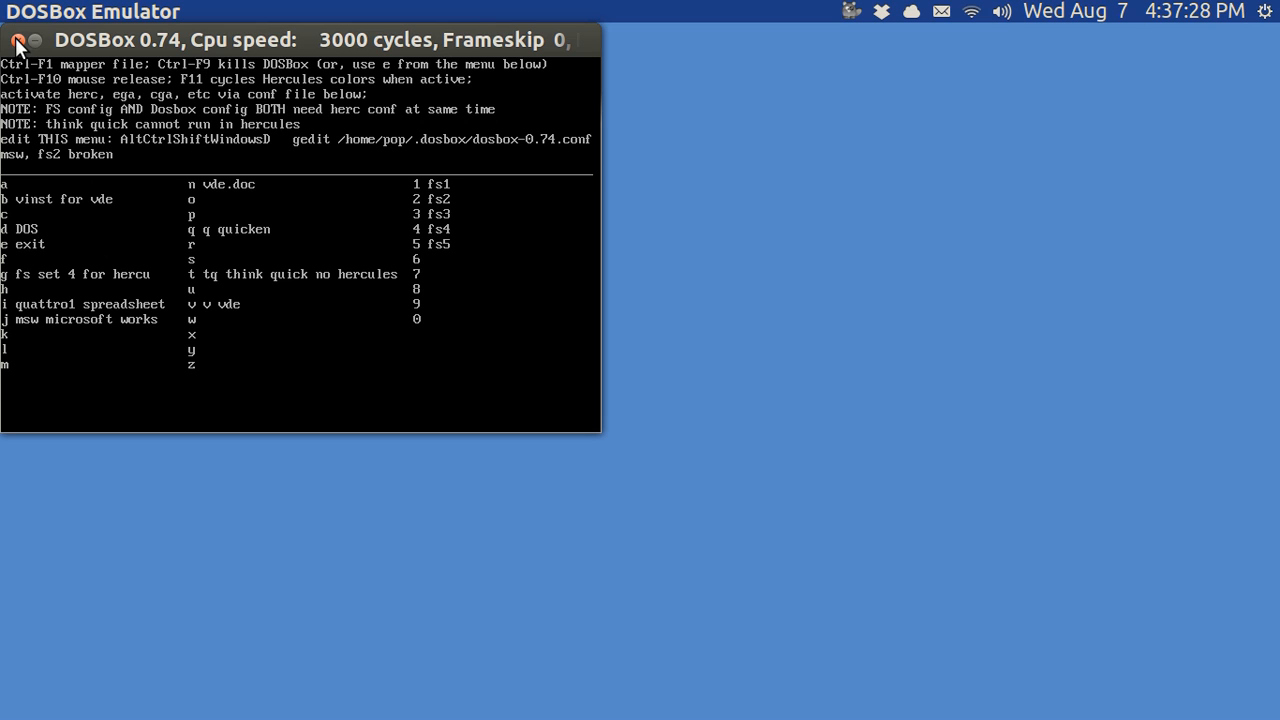
# Restart DOSBox, launch Flight Simulator with 4, then quit via its mode menu (1, 7)
pyautogui.click(17, 40)
pyautogui.press('4')
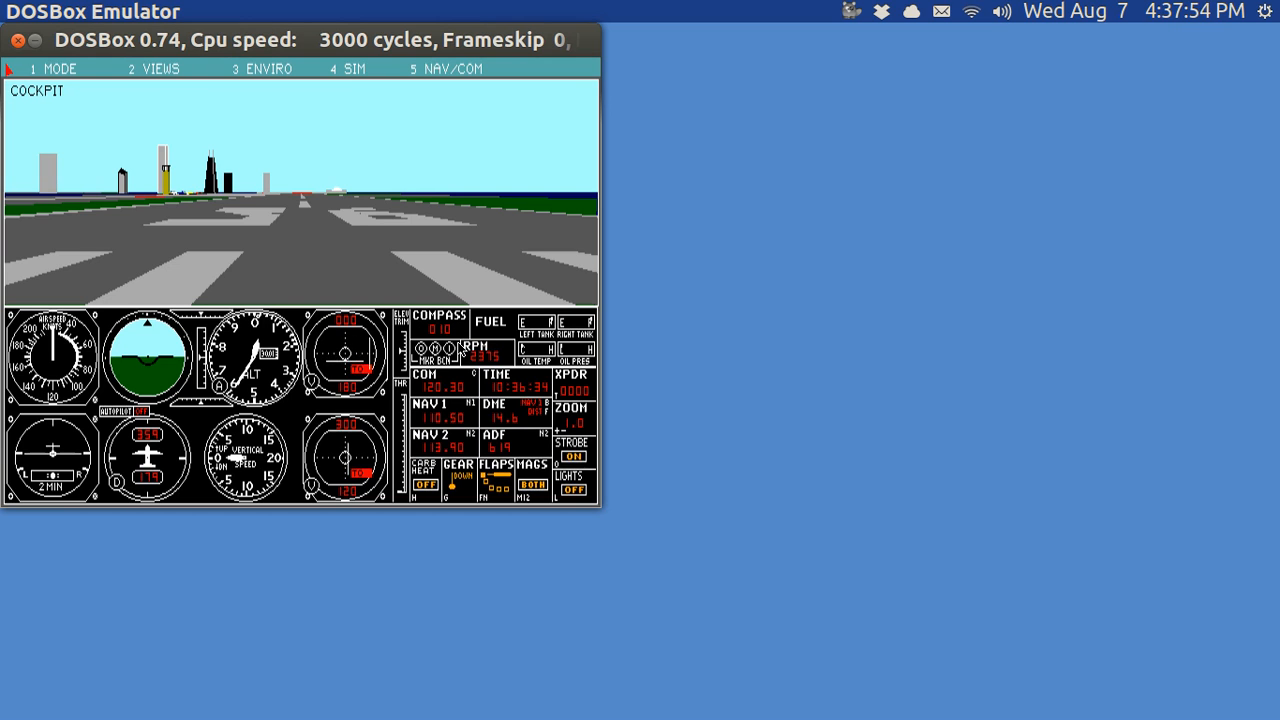
pyautogui.press('1')
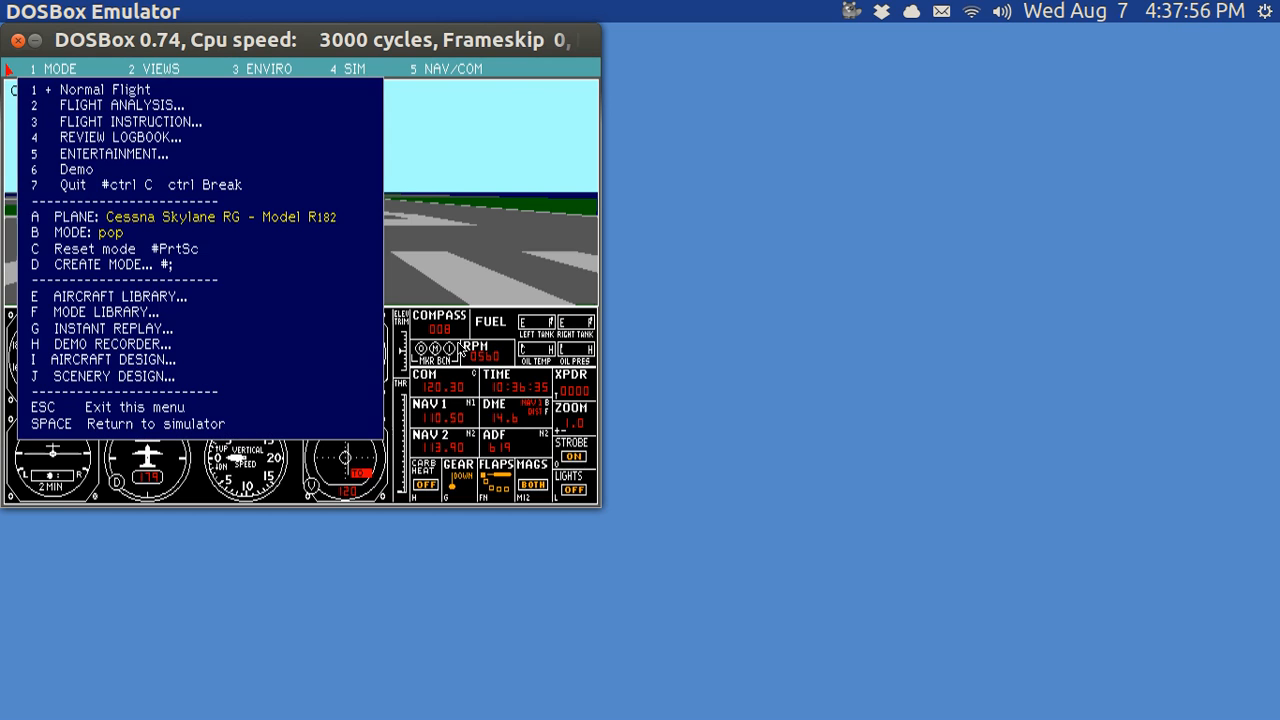
pyautogui.press('7')
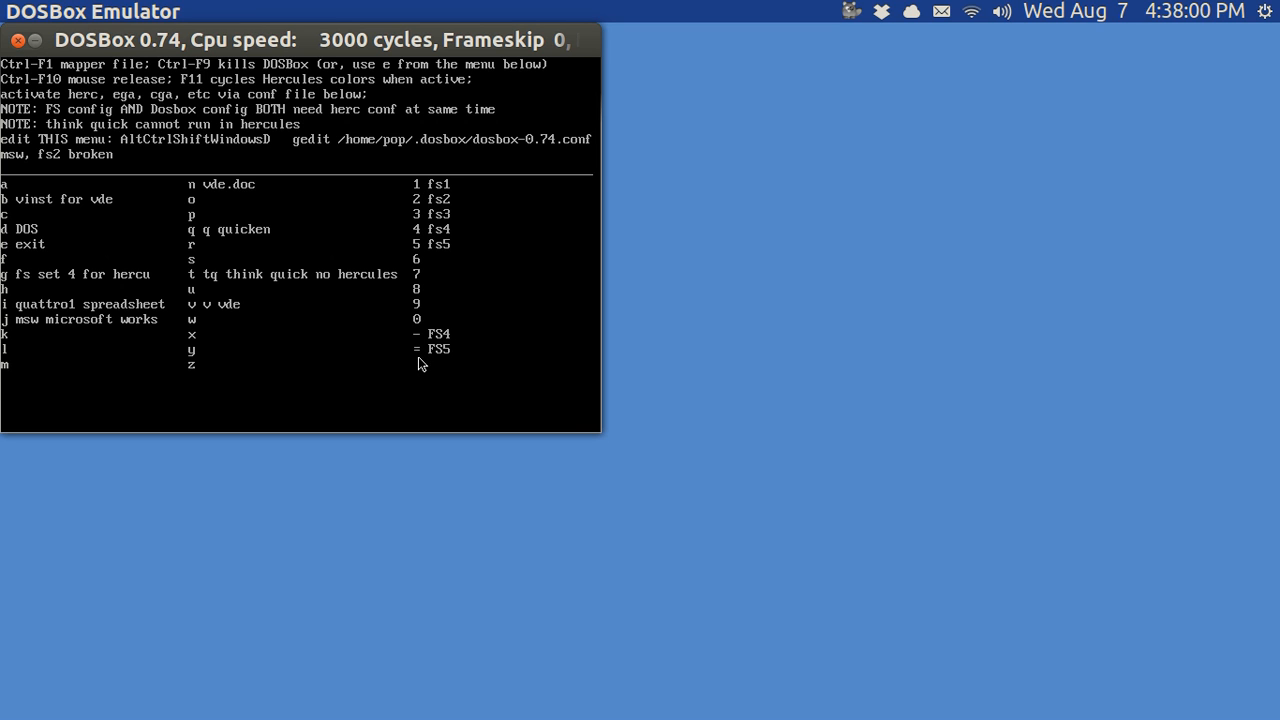
# Choose '=' at the DOSBox startup menu to launch Flight Simulator 5 to its title screen
pyautogui.scroll(3, 418, 356)
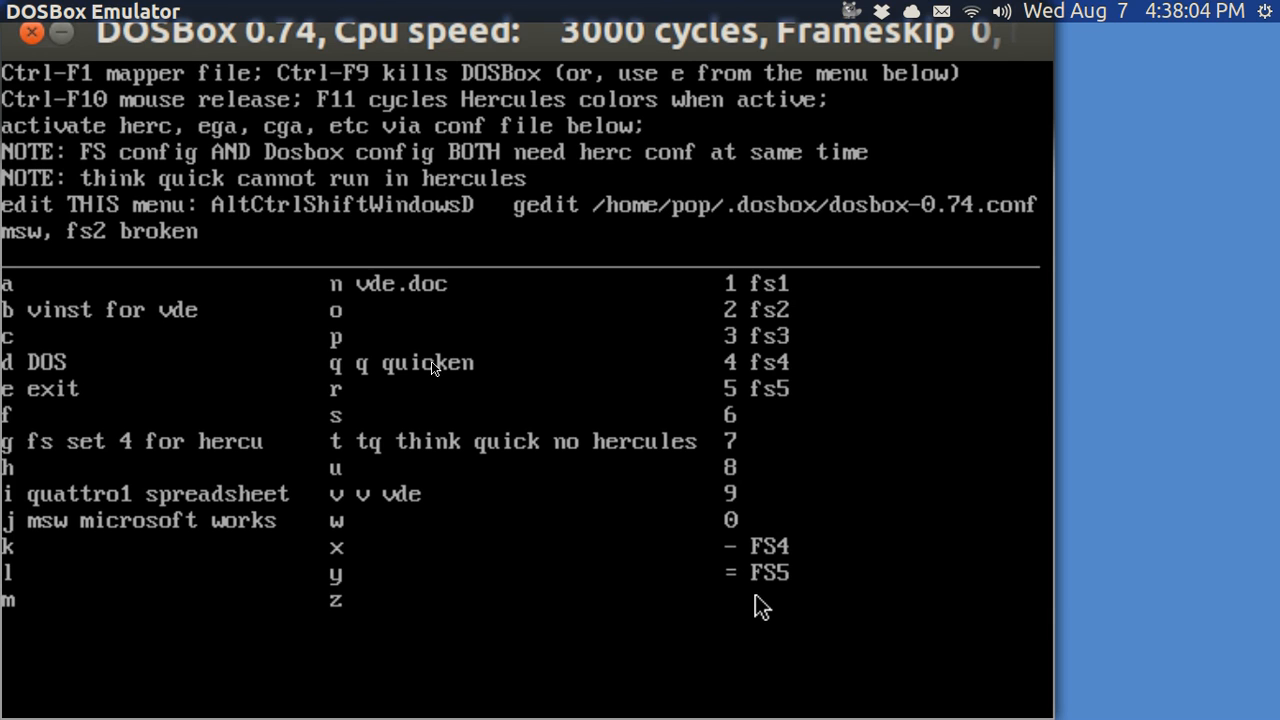
pyautogui.write('=')
pyautogui.press('Return')
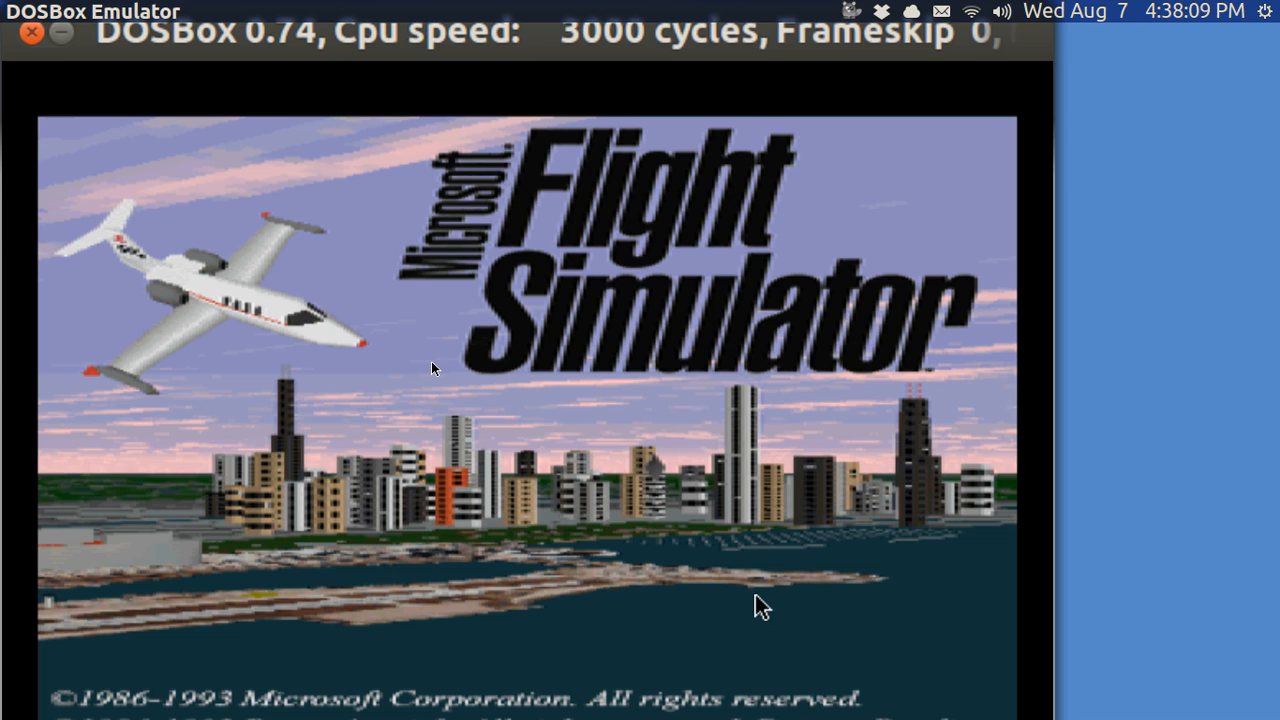